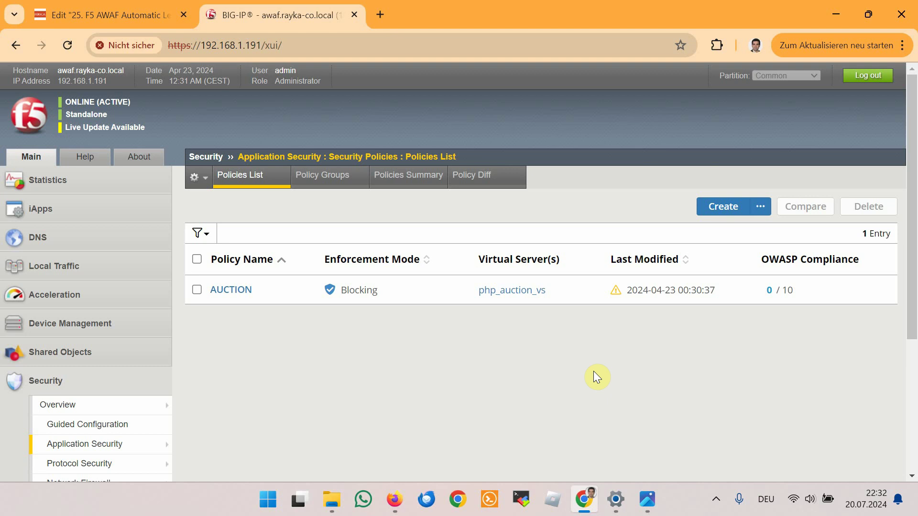
Start a new security policy and name it DVWA.
{"action": "left_click", "coordinate": [731, 207]}
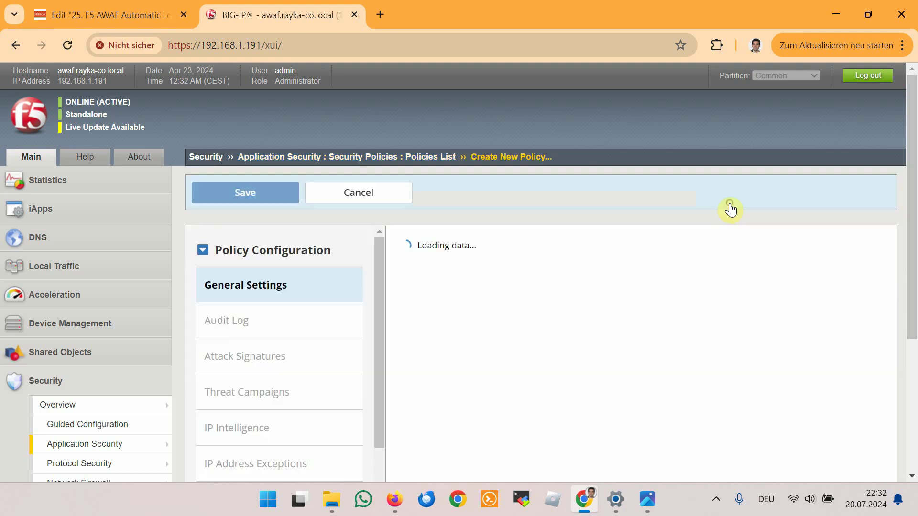
{"action": "scroll", "coordinate": [650, 280], "scroll_direction": "down", "scroll_amount": 1}
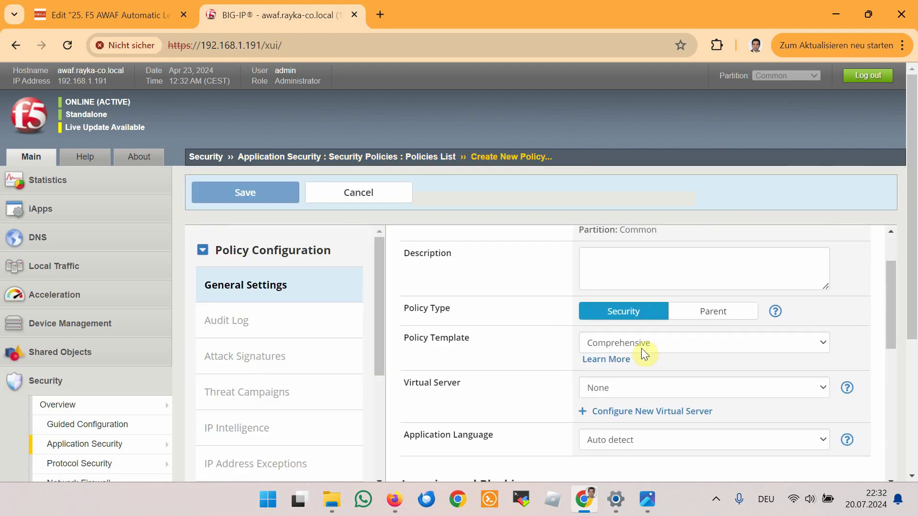
{"action": "scroll", "coordinate": [641, 349], "scroll_direction": "up", "scroll_amount": 1}
{"action": "type", "text": "DVWA"}
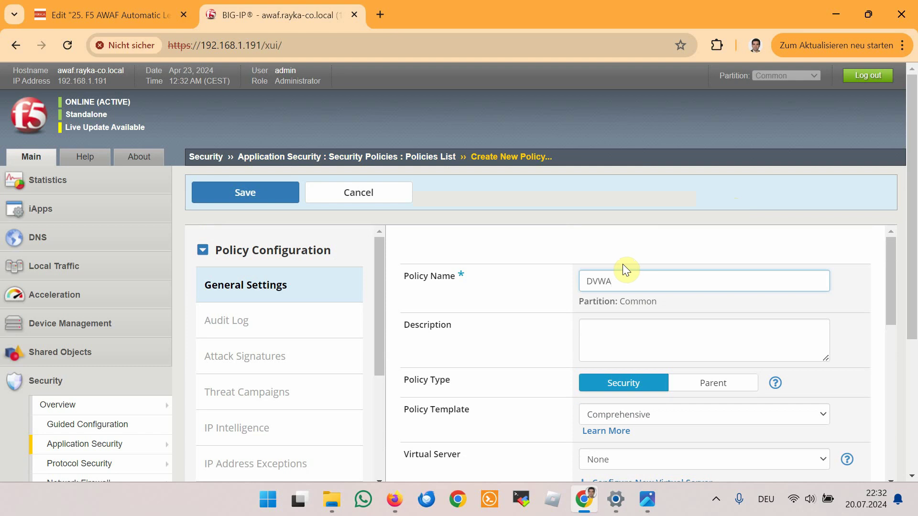
{"action": "scroll", "coordinate": [749, 348], "scroll_direction": "down", "scroll_amount": 3}
{"action": "scroll", "coordinate": [746, 362], "scroll_direction": "down", "scroll_amount": 1}
{"action": "scroll", "coordinate": [744, 362], "scroll_direction": "up", "scroll_amount": 1}
{"action": "scroll", "coordinate": [713, 371], "scroll_direction": "down", "scroll_amount": 1}
{"action": "scroll", "coordinate": [631, 340], "scroll_direction": "up", "scroll_amount": 1}
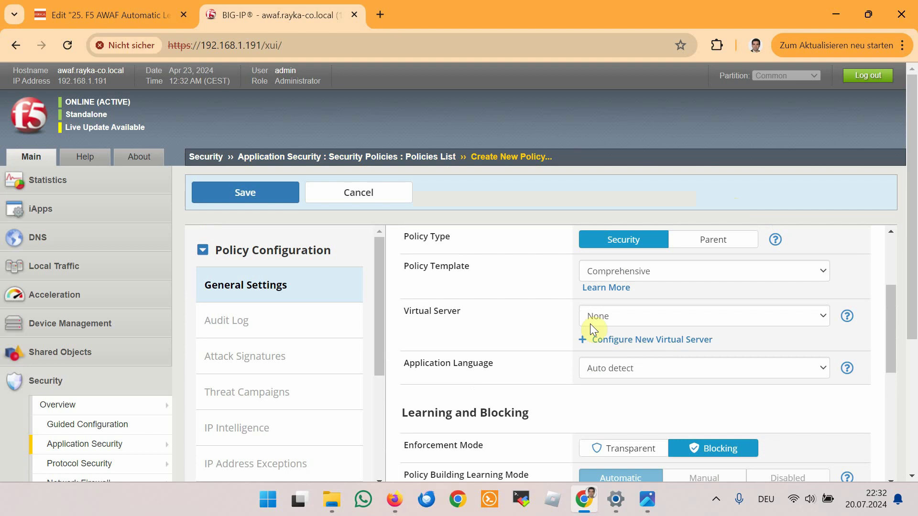
Set the policy's application language to Unicode (utf-8).
{"action": "left_click", "coordinate": [640, 371]}
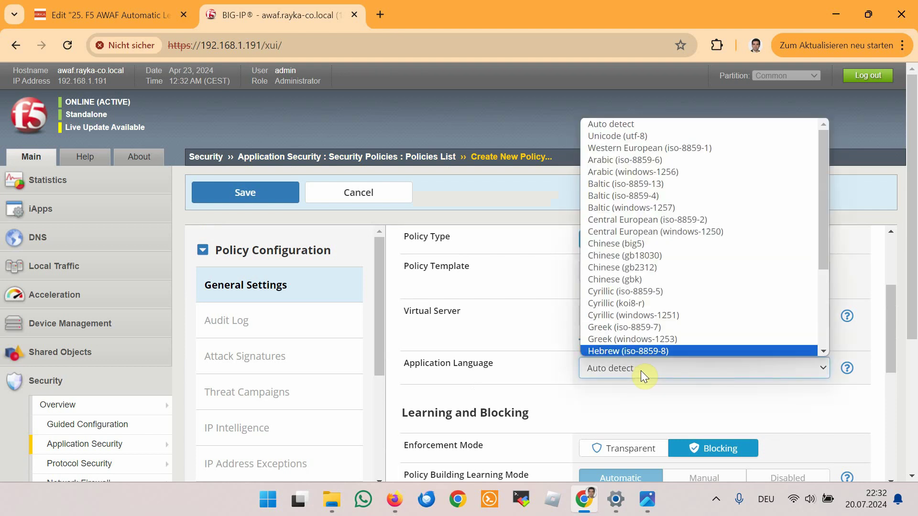
{"action": "left_click", "coordinate": [665, 128]}
{"action": "scroll", "coordinate": [838, 347], "scroll_direction": "down", "scroll_amount": 1}
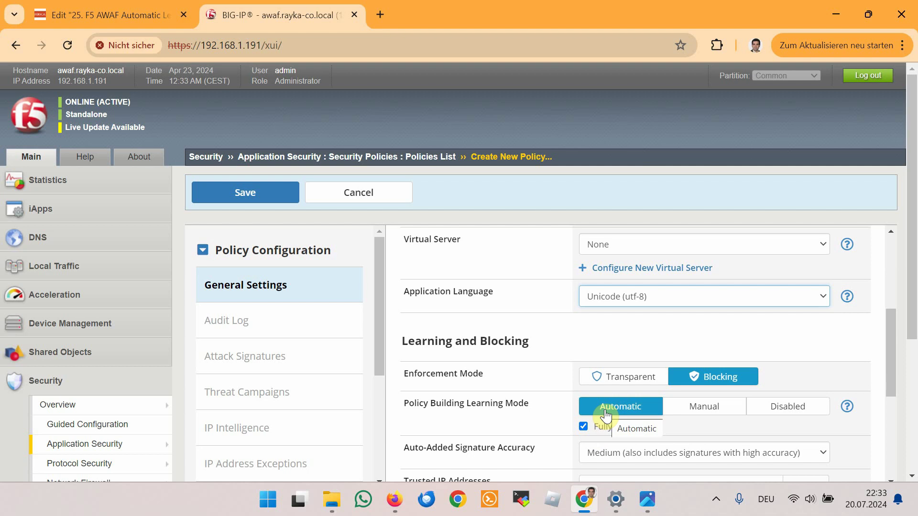
Add 192.168.2.0 with netmask 255.255.255.0 as a trusted IP address.
{"action": "scroll", "coordinate": [607, 418], "scroll_direction": "down", "scroll_amount": 1}
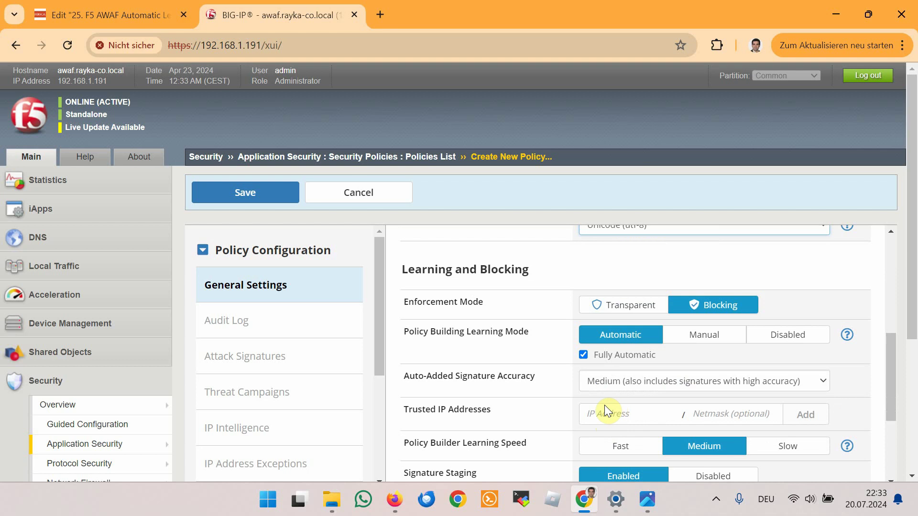
{"action": "scroll", "coordinate": [669, 413], "scroll_direction": "down", "scroll_amount": 1}
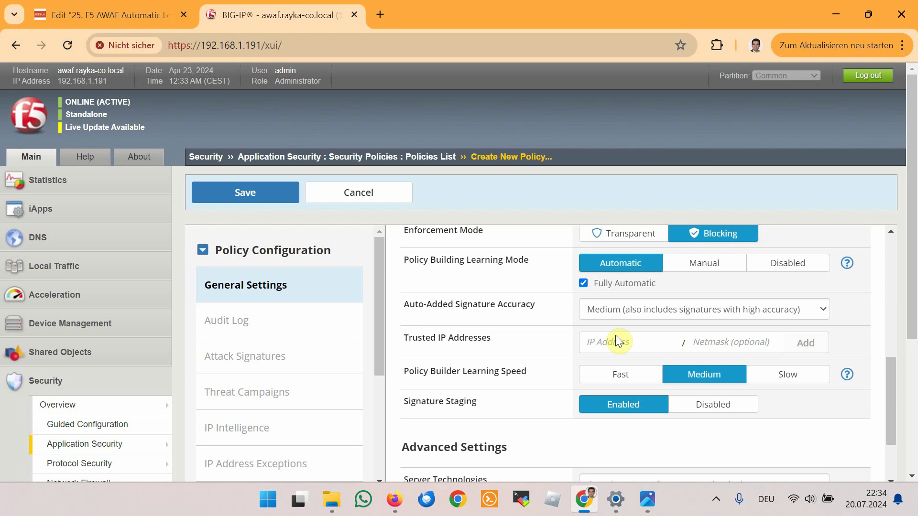
{"action": "left_click", "coordinate": [617, 341]}
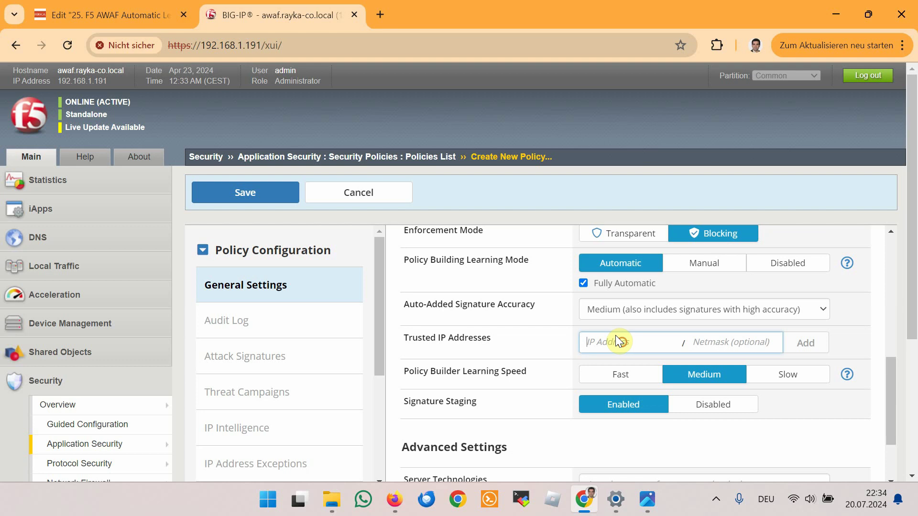
{"action": "type", "text": "192"}
{"action": "type", "text": "25"}
{"action": "type", "text": "5.255.255.0"}
{"action": "left_click", "coordinate": [806, 343]}
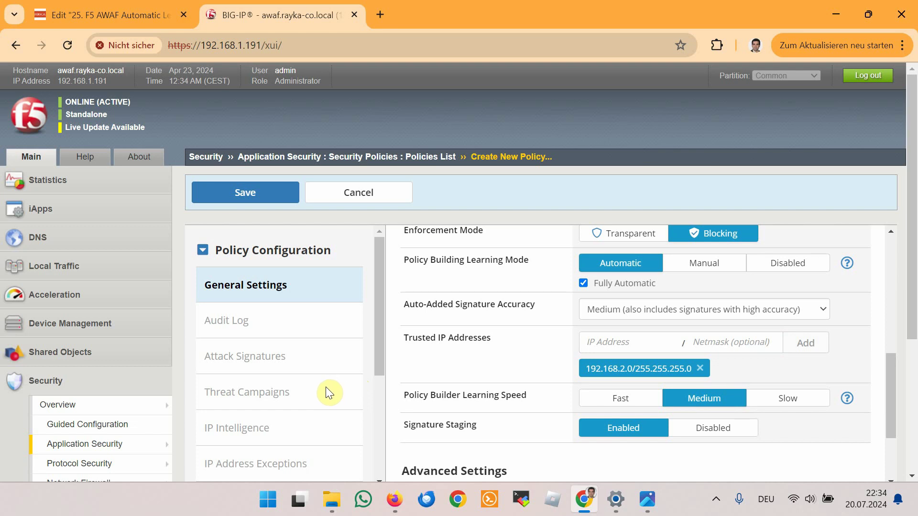
Assign the DVWA policy to the dvwa_vs (HTTP) virtual server and save it.
{"action": "scroll", "coordinate": [258, 287], "scroll_direction": "down", "scroll_amount": 2}
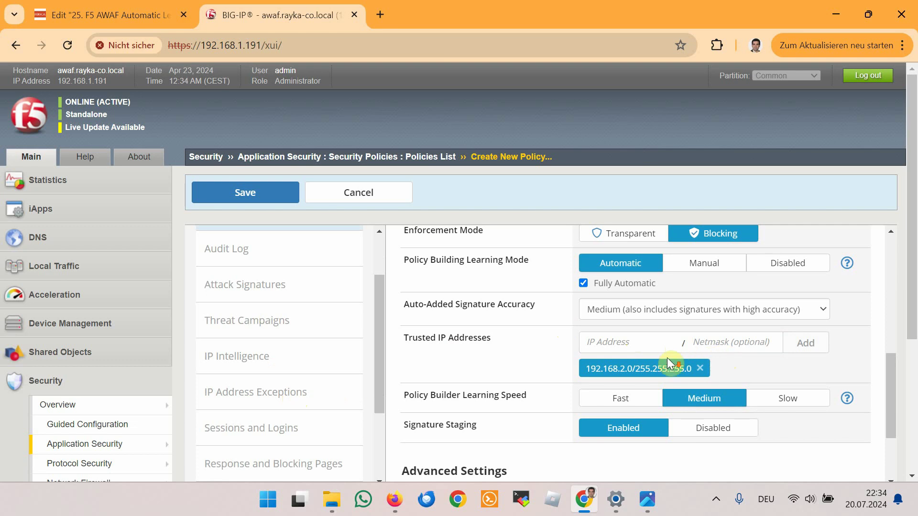
{"action": "scroll", "coordinate": [669, 363], "scroll_direction": "down", "scroll_amount": 2}
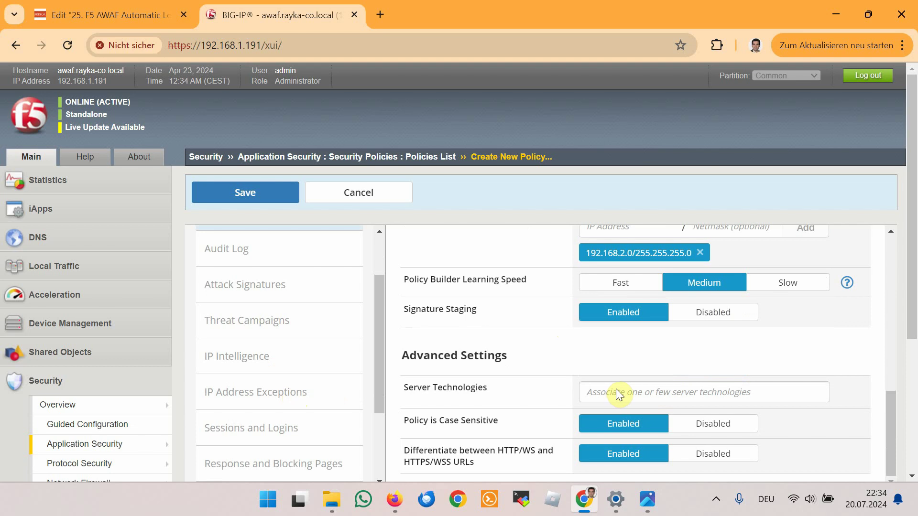
{"action": "scroll", "coordinate": [677, 375], "scroll_direction": "up", "scroll_amount": 6}
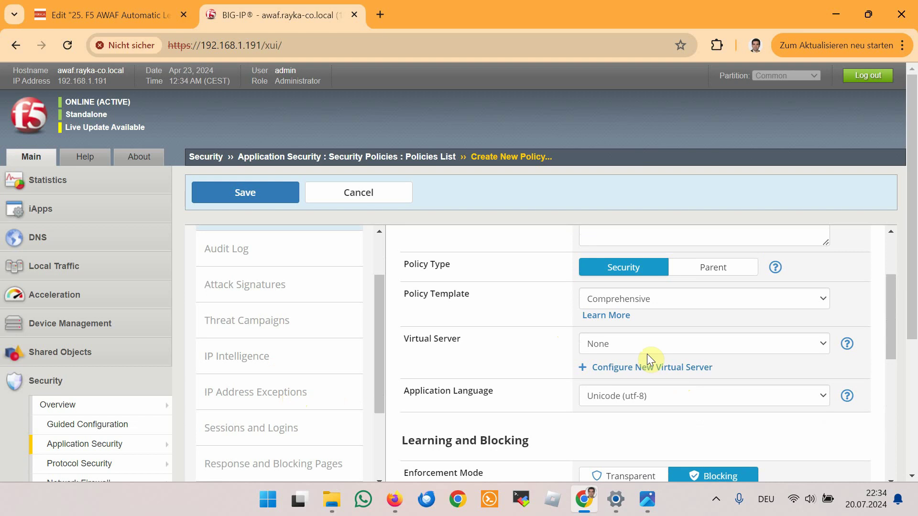
{"action": "left_click", "coordinate": [647, 346]}
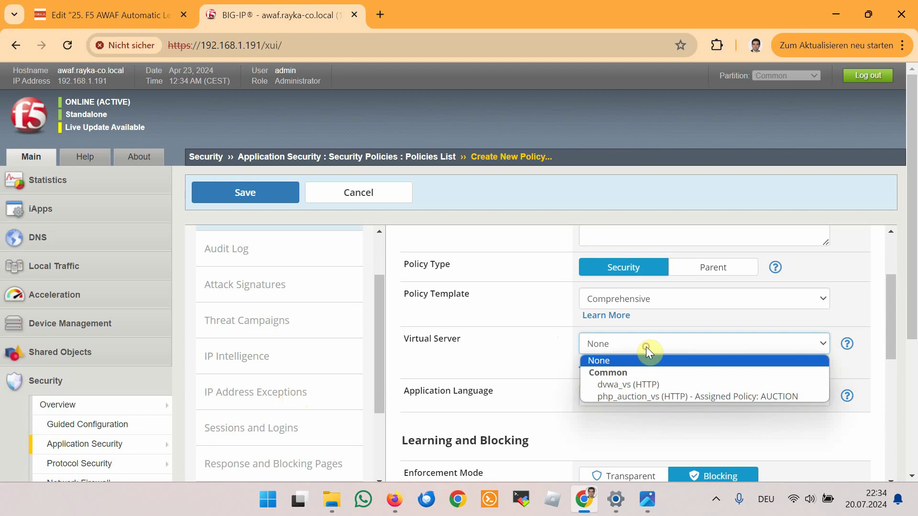
{"action": "left_click", "coordinate": [651, 385]}
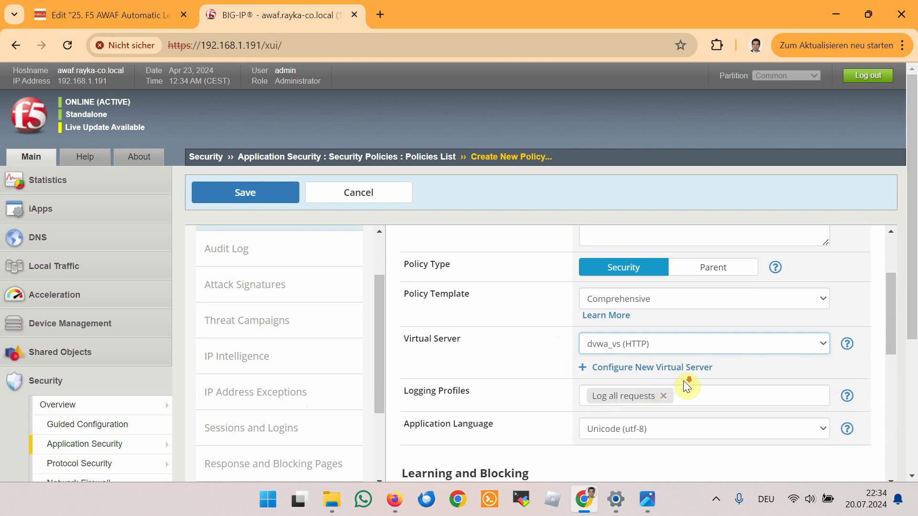
{"action": "scroll", "coordinate": [683, 381], "scroll_direction": "down", "scroll_amount": 5}
{"action": "left_click", "coordinate": [280, 193]}
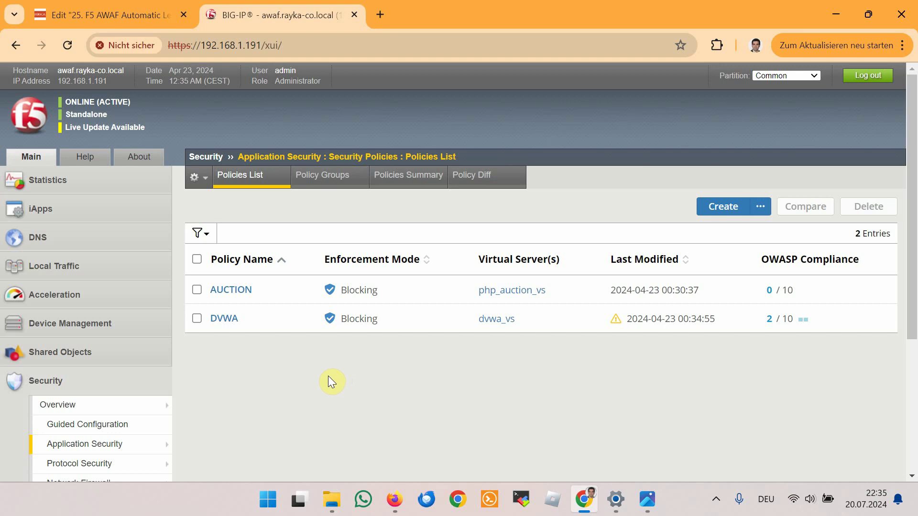
In the learning and blocking settings, expand the File Types, URLs and Parameters sections.
{"action": "scroll", "coordinate": [328, 376], "scroll_direction": "down", "scroll_amount": 2}
{"action": "mouse_move", "coordinate": [247, 318]}
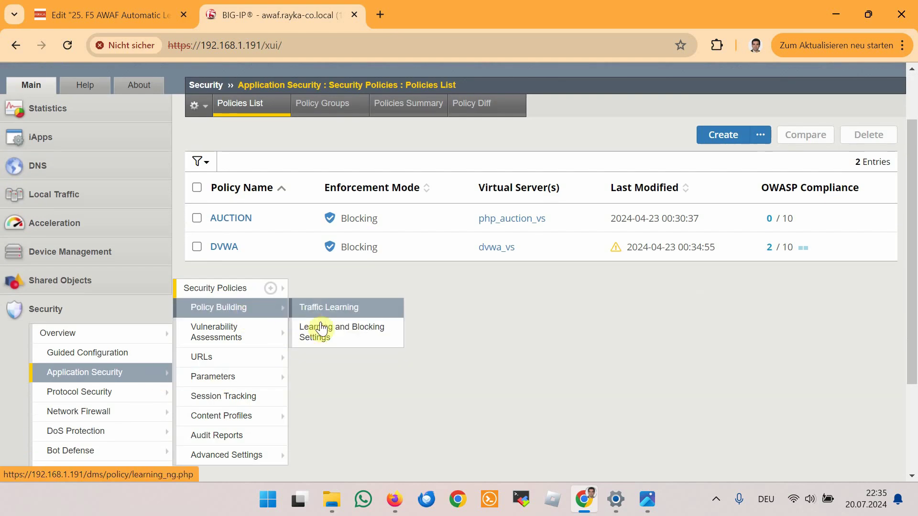
{"action": "left_click", "coordinate": [334, 343]}
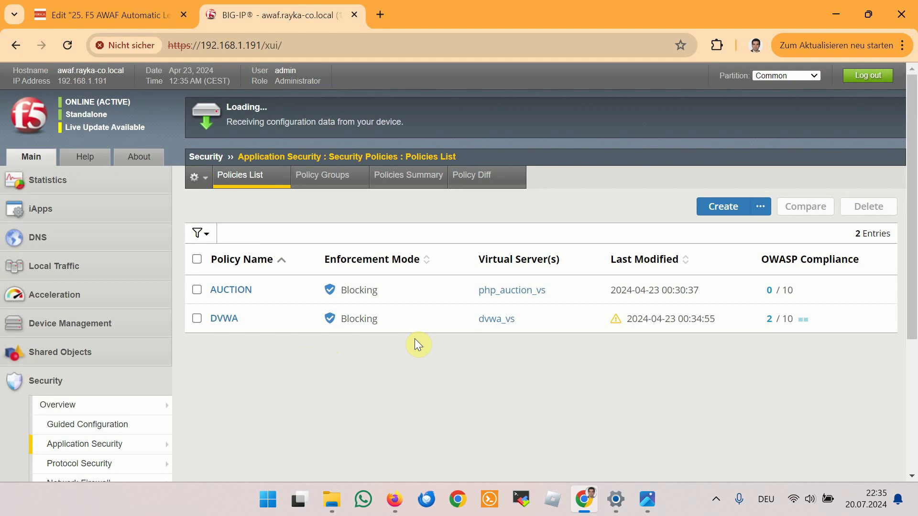
{"action": "scroll", "coordinate": [416, 351], "scroll_direction": "down", "scroll_amount": 2}
{"action": "scroll", "coordinate": [440, 337], "scroll_direction": "down", "scroll_amount": 1}
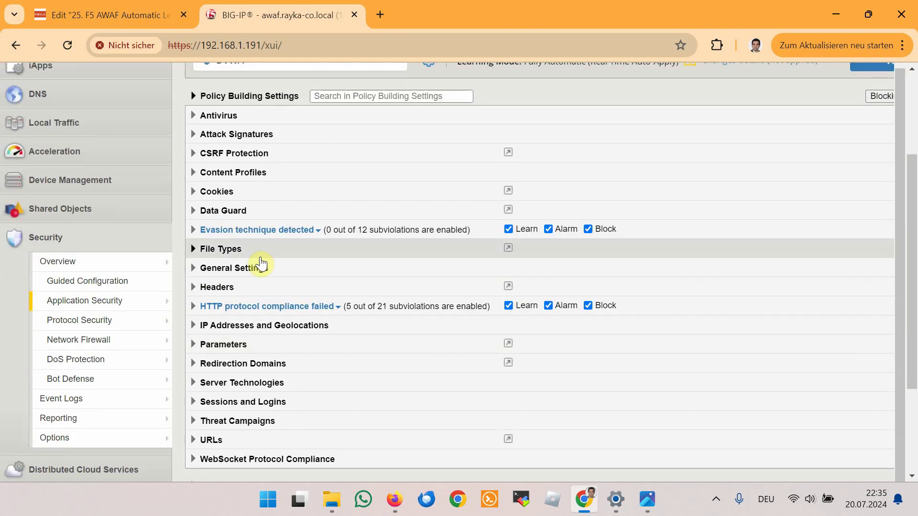
{"action": "left_click", "coordinate": [196, 248]}
{"action": "scroll", "coordinate": [269, 260], "scroll_direction": "down", "scroll_amount": 3}
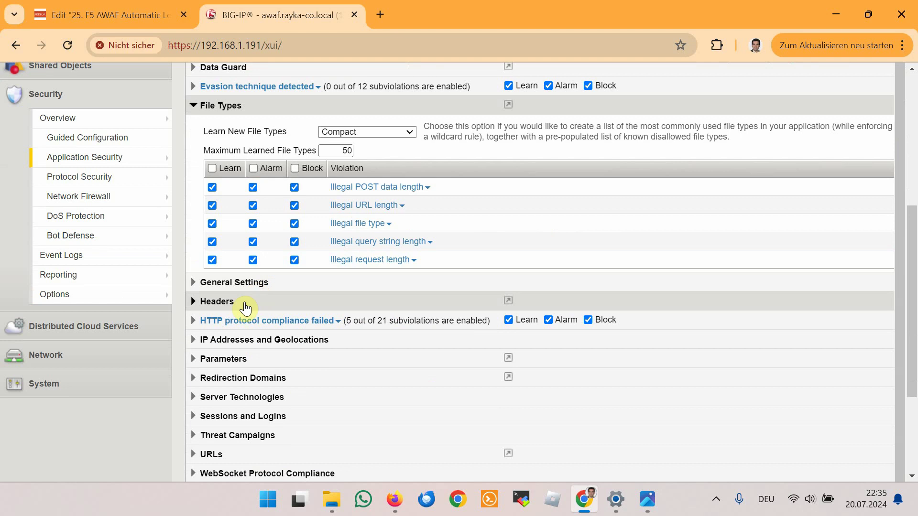
{"action": "left_click", "coordinate": [200, 456]}
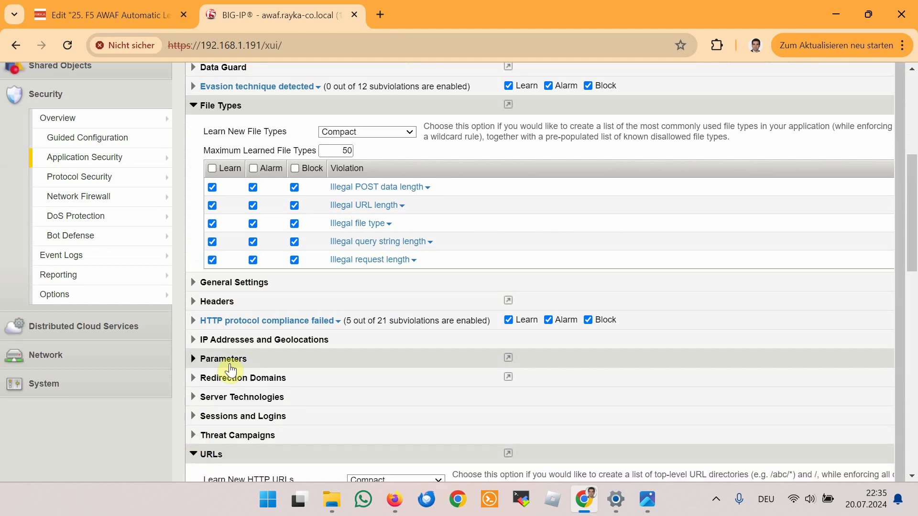
{"action": "left_click", "coordinate": [195, 358]}
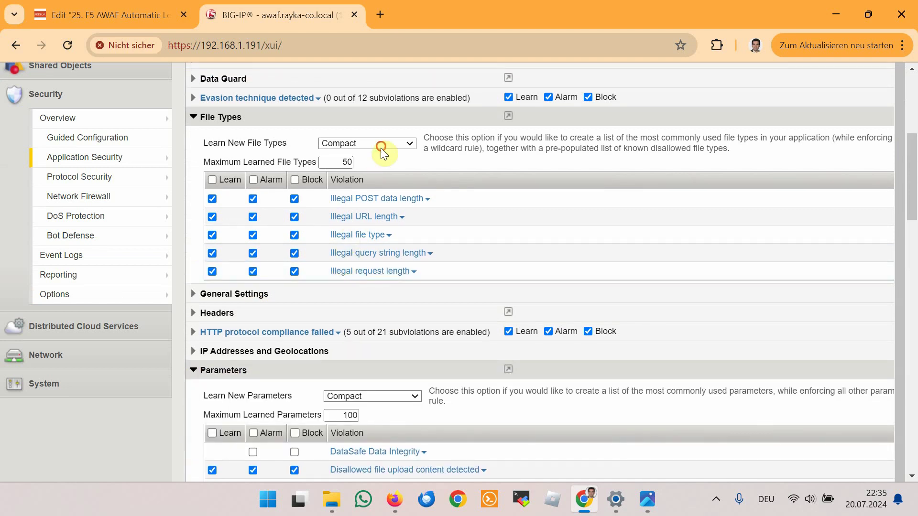
Set Learn New File Types, Learn New Parameters and Learn New HTTP URLs to Always.
{"action": "left_click", "coordinate": [382, 144]}
{"action": "left_click", "coordinate": [380, 175]}
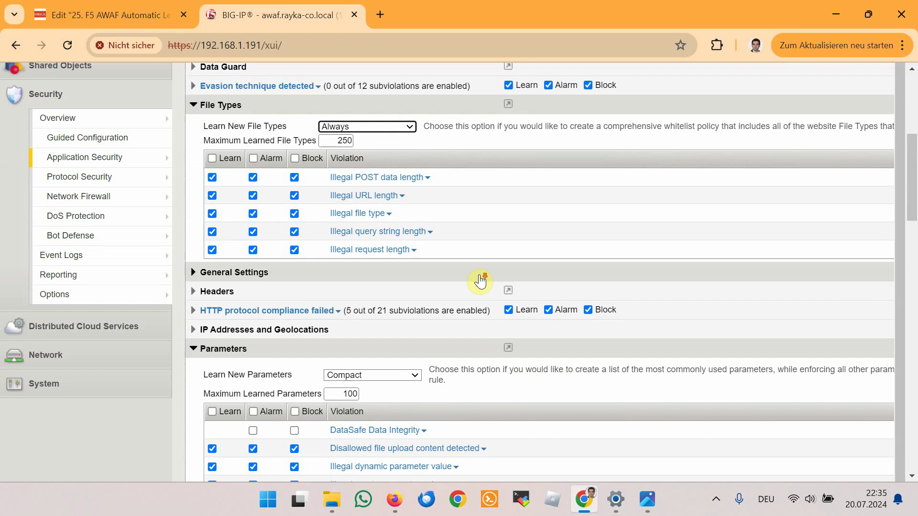
{"action": "left_click", "coordinate": [370, 374]}
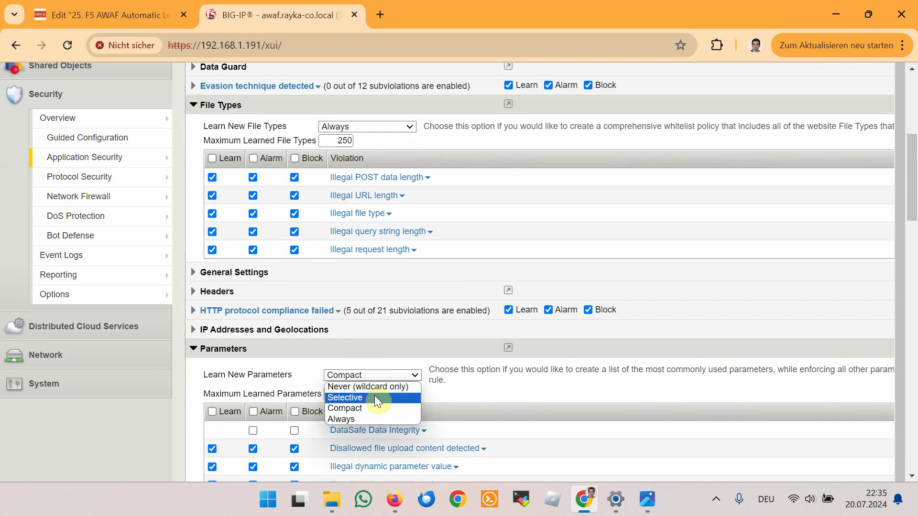
{"action": "left_click", "coordinate": [374, 419]}
{"action": "scroll", "coordinate": [543, 334], "scroll_direction": "down", "scroll_amount": 6}
{"action": "scroll", "coordinate": [520, 356], "scroll_direction": "down", "scroll_amount": 3}
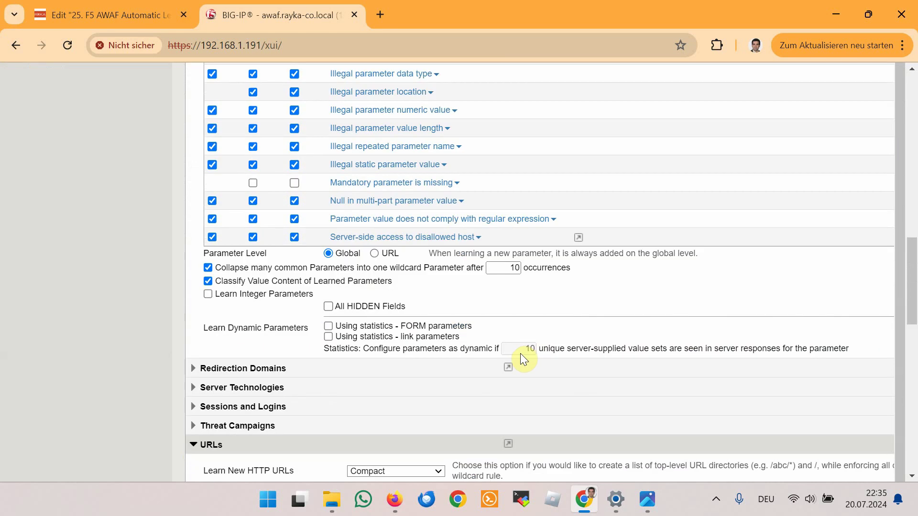
{"action": "scroll", "coordinate": [459, 382], "scroll_direction": "down", "scroll_amount": 2}
{"action": "left_click", "coordinate": [409, 399]}
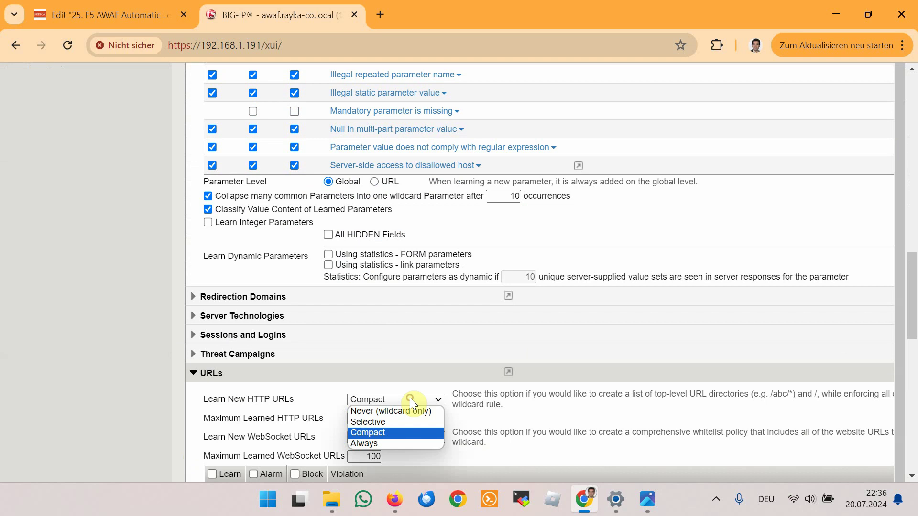
{"action": "left_click", "coordinate": [403, 440]}
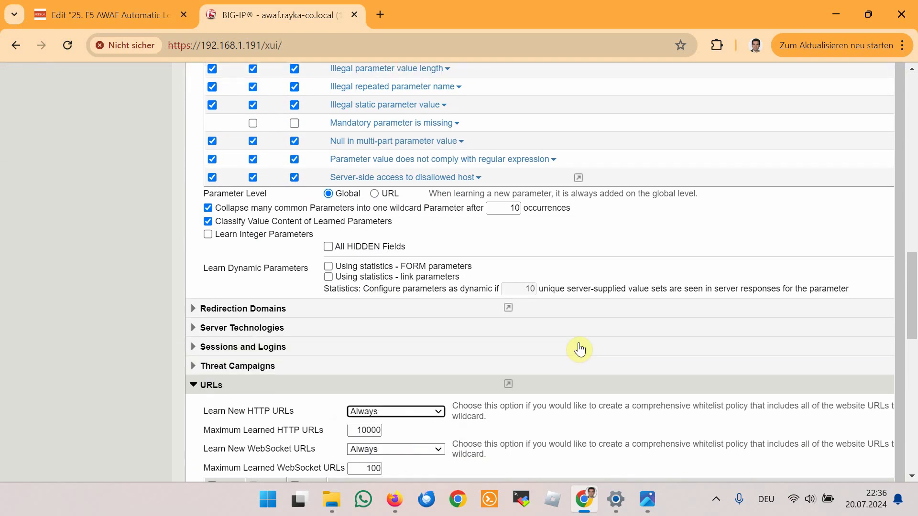
{"action": "scroll", "coordinate": [580, 349], "scroll_direction": "up", "scroll_amount": 8}
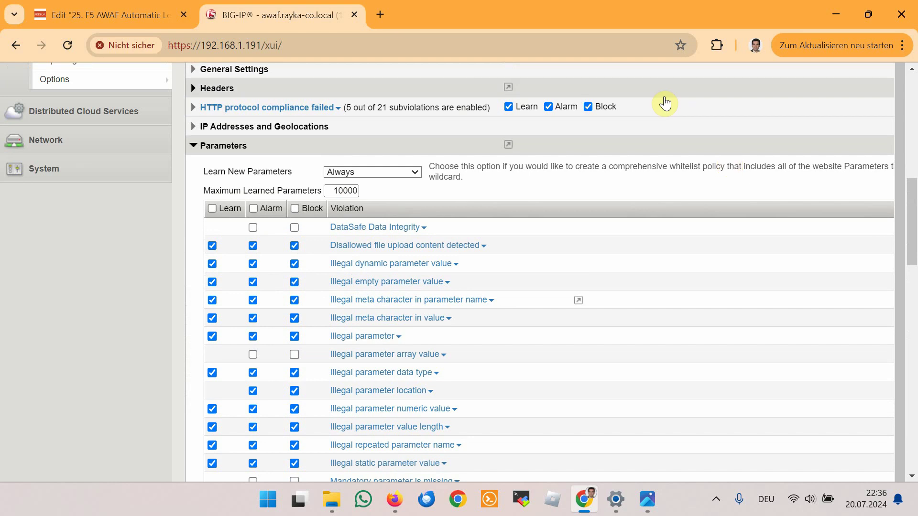
Enable Learn, Alarm and Block for all parameter violations and learn parameters at URL level.
{"action": "left_click", "coordinate": [212, 208]}
{"action": "left_click", "coordinate": [253, 208]}
{"action": "left_click", "coordinate": [295, 209]}
{"action": "scroll", "coordinate": [457, 284], "scroll_direction": "down", "scroll_amount": 5}
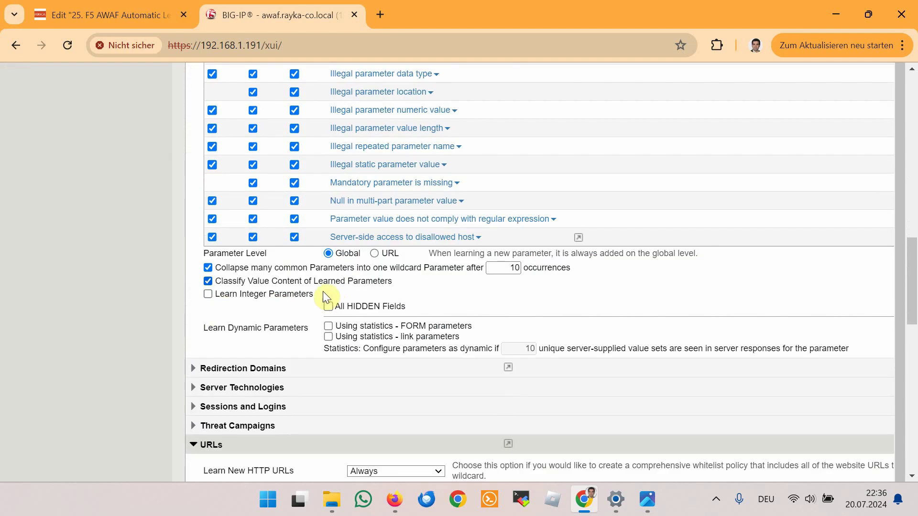
{"action": "left_click", "coordinate": [374, 253]}
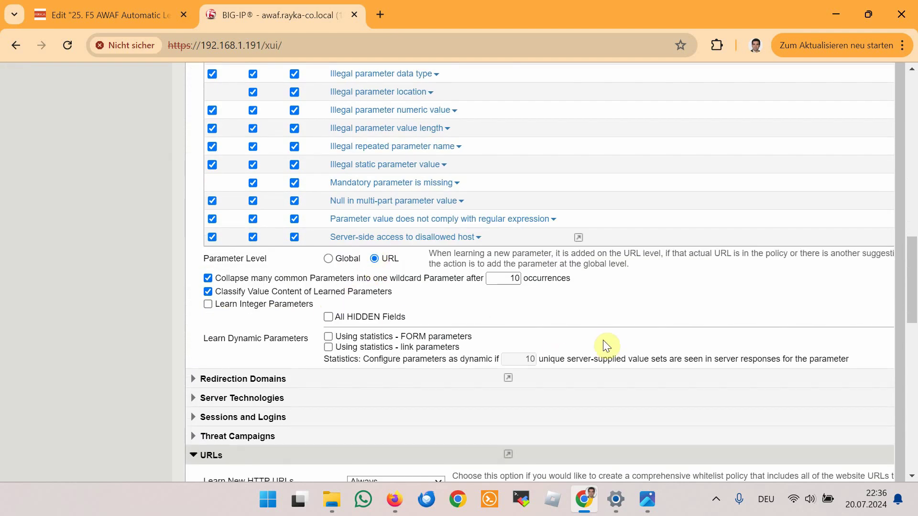
{"action": "scroll", "coordinate": [606, 345], "scroll_direction": "up", "scroll_amount": 8}
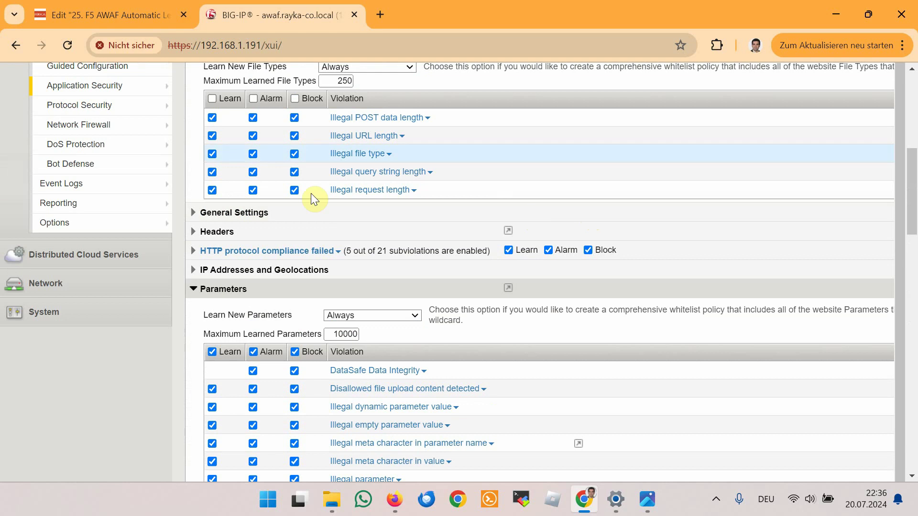
Enable Learn, Alarm and Block for File Types violations, and Alarm and Block for URLs.
{"action": "left_click", "coordinate": [221, 101]}
{"action": "scroll", "coordinate": [289, 163], "scroll_direction": "up", "scroll_amount": 1}
{"action": "left_click", "coordinate": [253, 171]}
{"action": "left_click", "coordinate": [295, 170]}
{"action": "scroll", "coordinate": [569, 322], "scroll_direction": "down", "scroll_amount": 4}
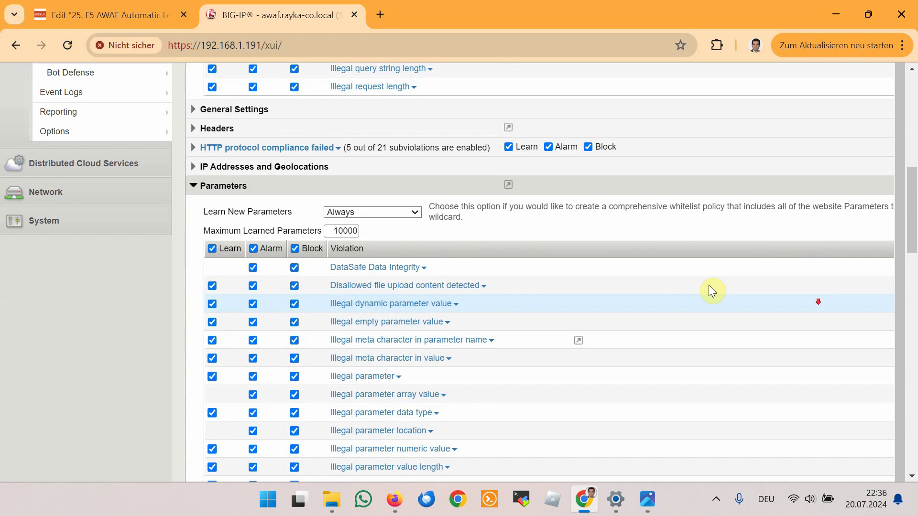
{"action": "scroll", "coordinate": [813, 316], "scroll_direction": "down", "scroll_amount": 15}
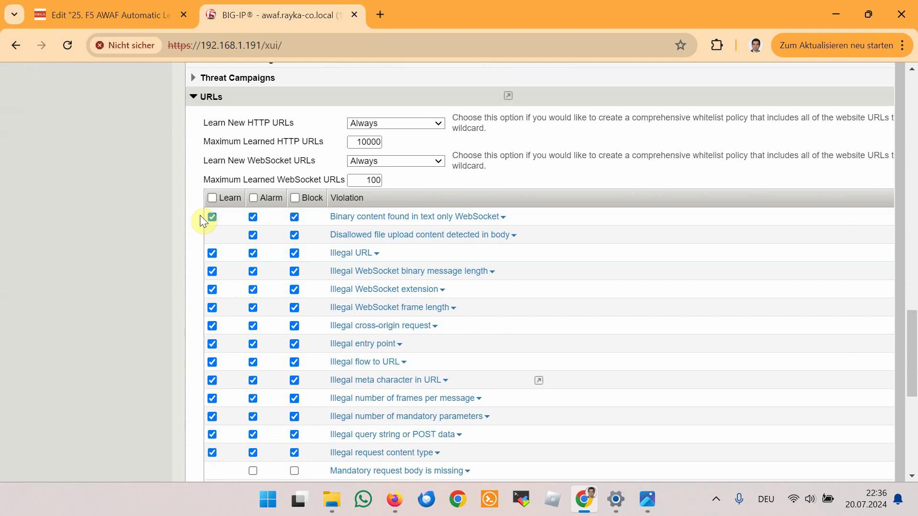
{"action": "left_click", "coordinate": [254, 197]}
{"action": "left_click", "coordinate": [295, 198]}
{"action": "scroll", "coordinate": [571, 326], "scroll_direction": "down", "scroll_amount": 5}
{"action": "left_click_drag", "start_coordinate": [911, 399], "coordinate": [902, 141]}
Save the learning and blocking settings and apply the DVWA policy.
{"action": "key", "text": "ctrl+minus"}
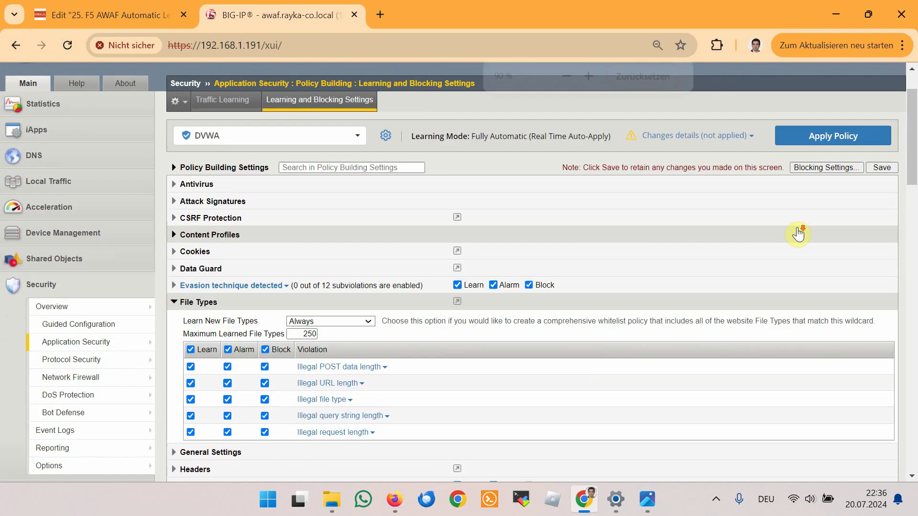
{"action": "left_click", "coordinate": [871, 167]}
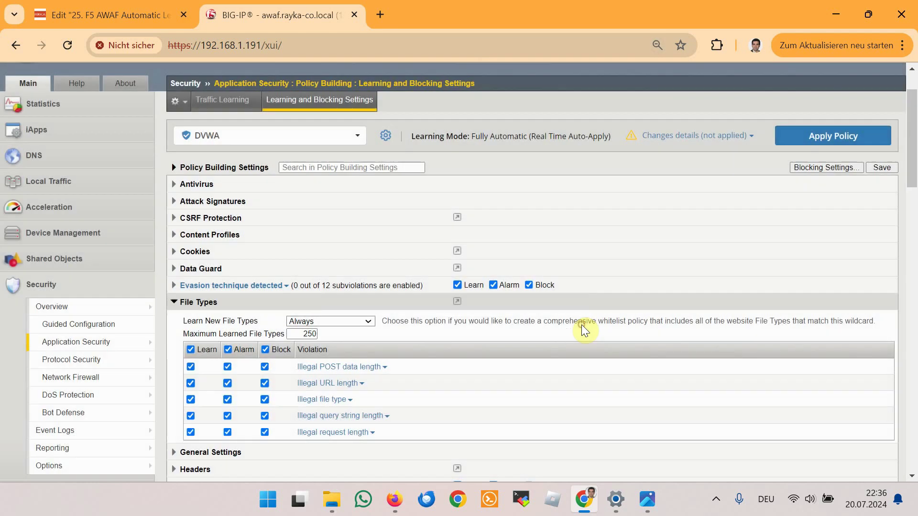
{"action": "left_click", "coordinate": [868, 136]}
{"action": "left_click", "coordinate": [509, 343]}
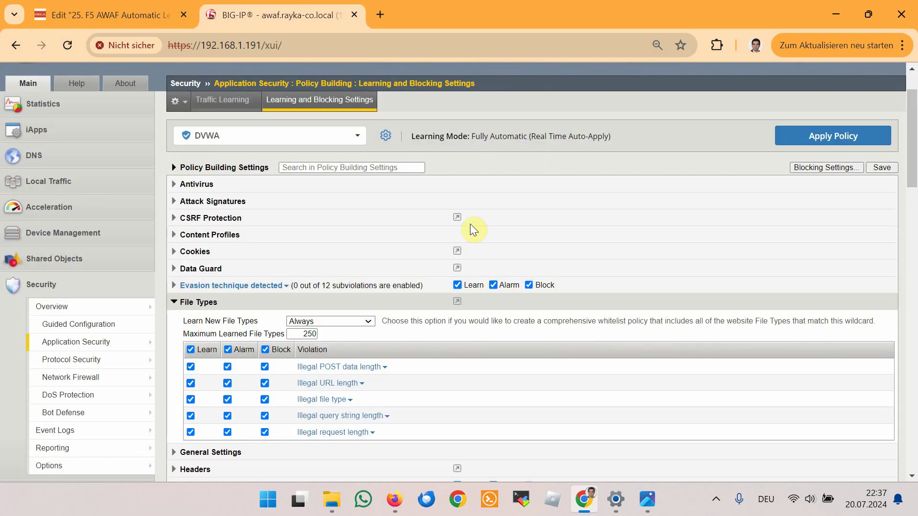
Expand Trusted IP Addresses to confirm 192.168.2.0 / 255.255.255.0 is listed.
{"action": "scroll", "coordinate": [515, 174], "scroll_direction": "down", "scroll_amount": 20}
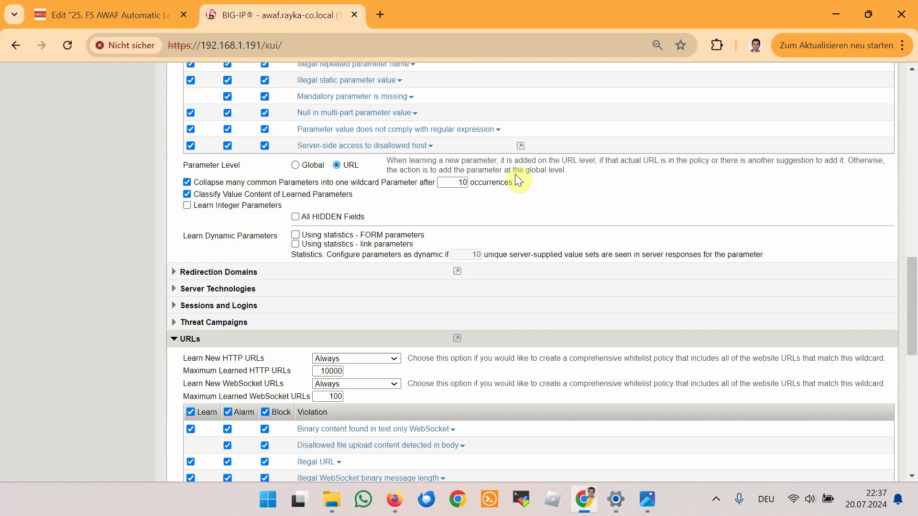
{"action": "scroll", "coordinate": [520, 184], "scroll_direction": "down", "scroll_amount": 4}
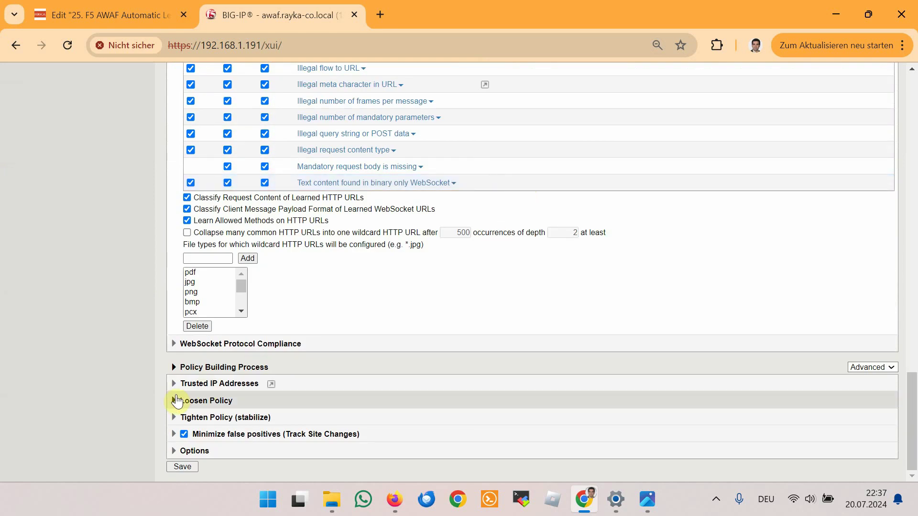
{"action": "left_click", "coordinate": [175, 385]}
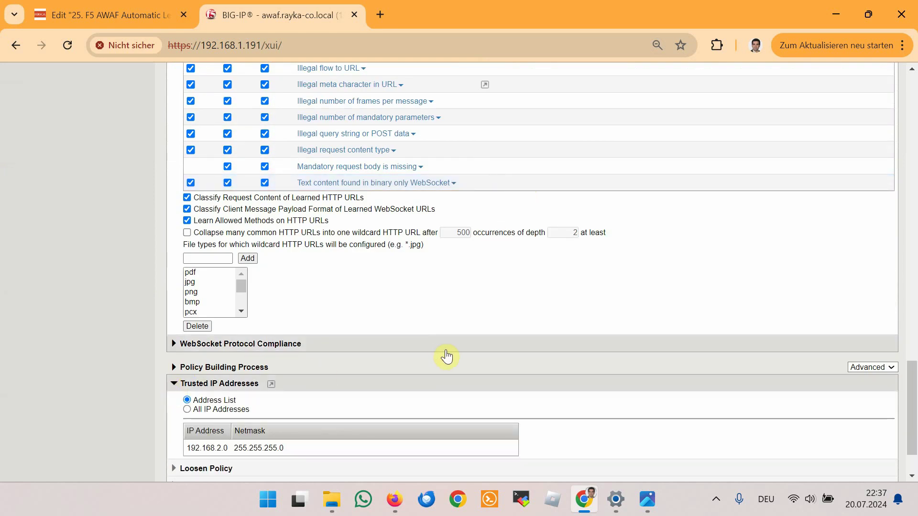
{"action": "scroll", "coordinate": [572, 378], "scroll_direction": "down", "scroll_amount": 2}
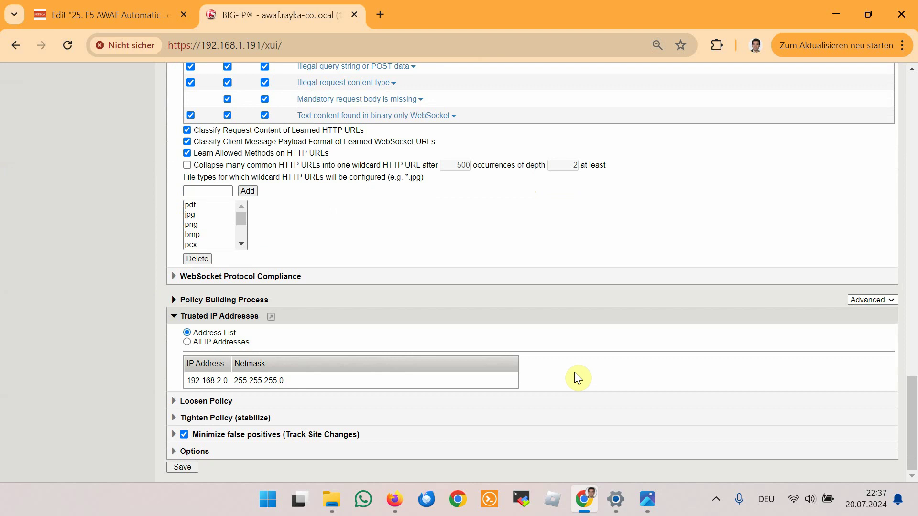
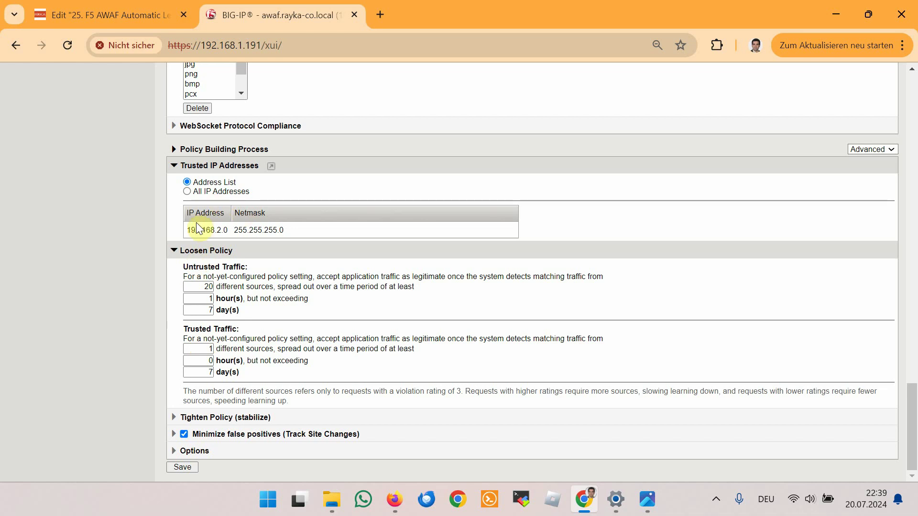
Expand Tighten Policy (stabilize) to see its thresholds: 15000 requests over 1 day, no suggestions above 50%.
{"action": "left_click", "coordinate": [186, 418]}
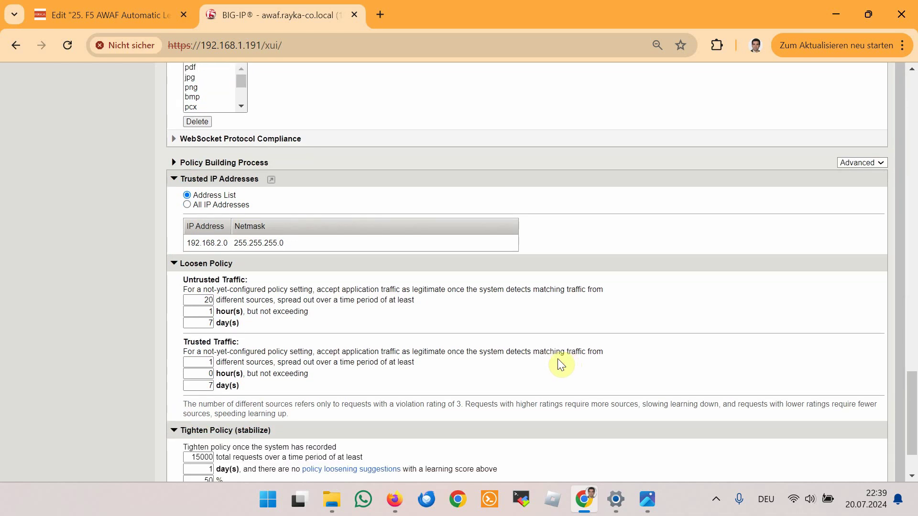
{"action": "scroll", "coordinate": [526, 363], "scroll_direction": "down", "scroll_amount": 2}
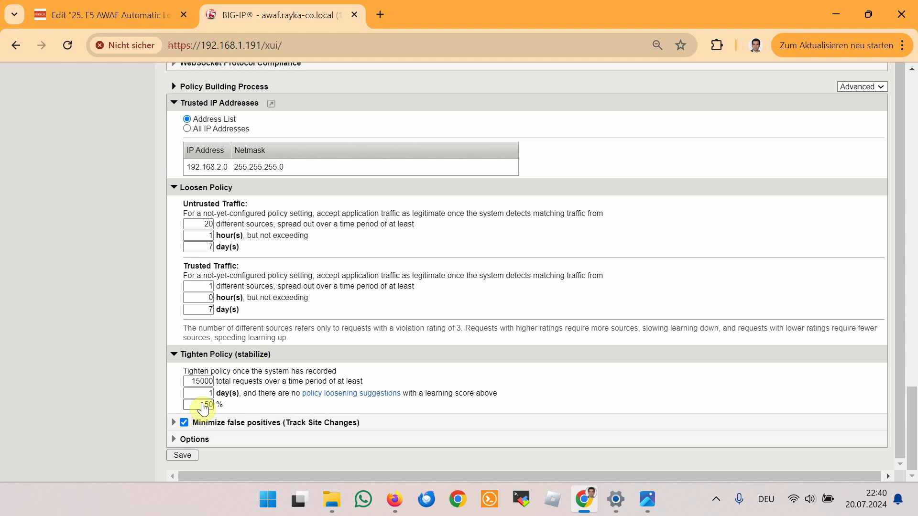
Expand Minimize false positives (Track Site Changes) and scroll through its threshold settings.
{"action": "left_click", "coordinate": [173, 423]}
{"action": "scroll", "coordinate": [382, 397], "scroll_direction": "down", "scroll_amount": 3}
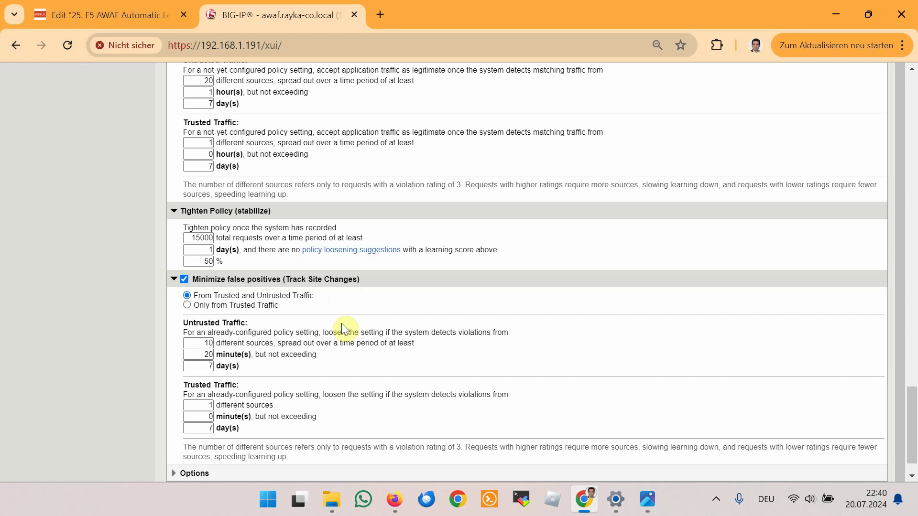
{"action": "scroll", "coordinate": [337, 330], "scroll_direction": "down", "scroll_amount": 1}
{"action": "scroll", "coordinate": [335, 331], "scroll_direction": "down", "scroll_amount": 1}
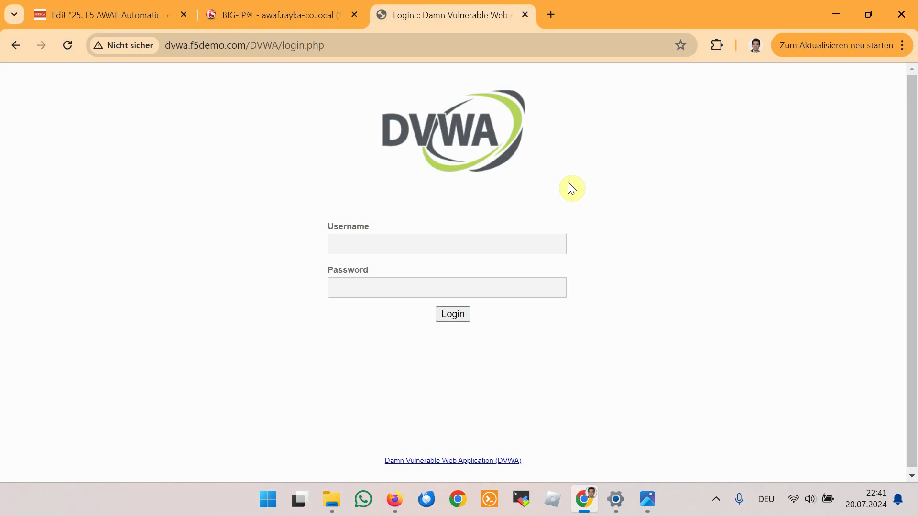
Log in to DVWA with the admin username and its password.
{"action": "left_click", "coordinate": [400, 238]}
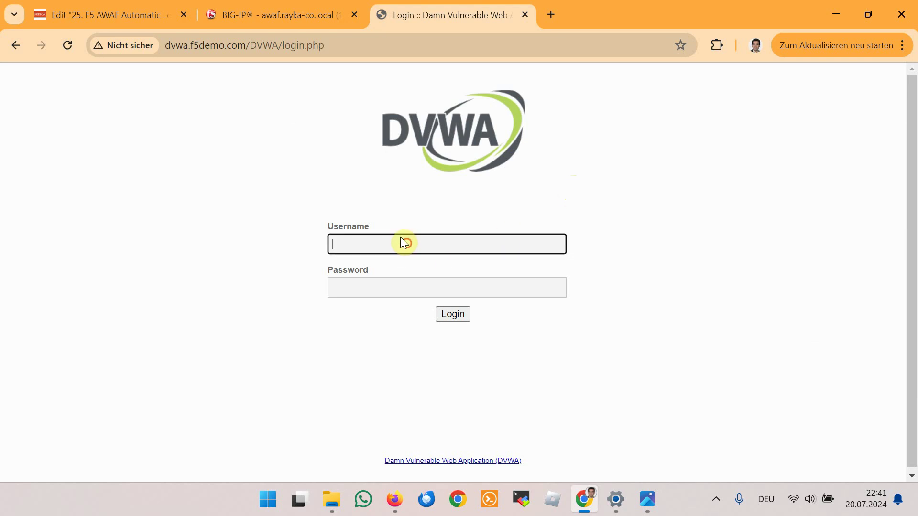
{"action": "type", "text": "admin"}
{"action": "key", "text": "Tab"}
{"action": "type", "text": "password"}
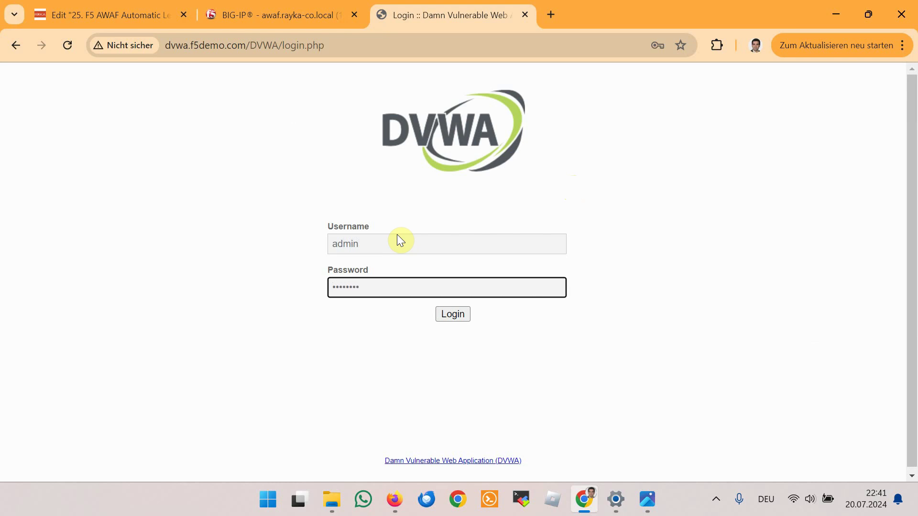
{"action": "key", "text": "Return"}
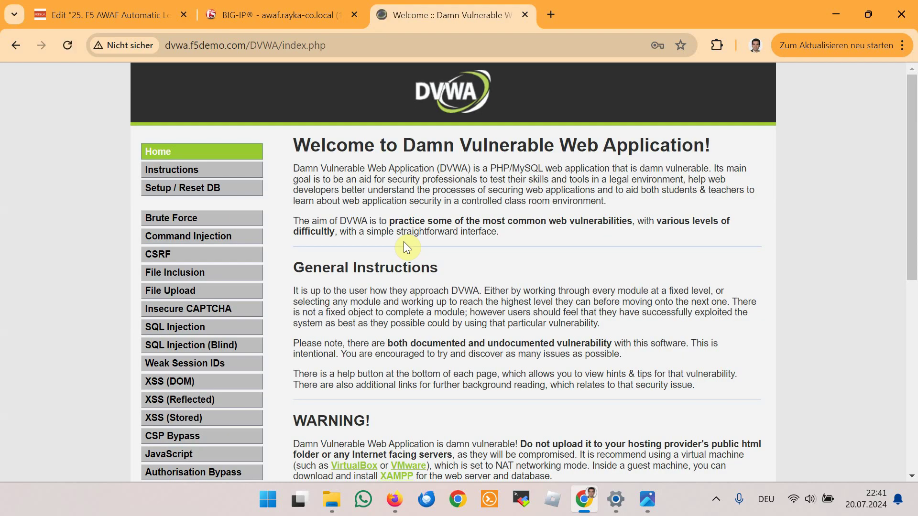
Recreate the DVWA database from the Setup / Reset DB page.
{"action": "left_click", "coordinate": [204, 189]}
{"action": "scroll", "coordinate": [430, 269], "scroll_direction": "down", "scroll_amount": 3}
{"action": "scroll", "coordinate": [383, 397], "scroll_direction": "down", "scroll_amount": 4}
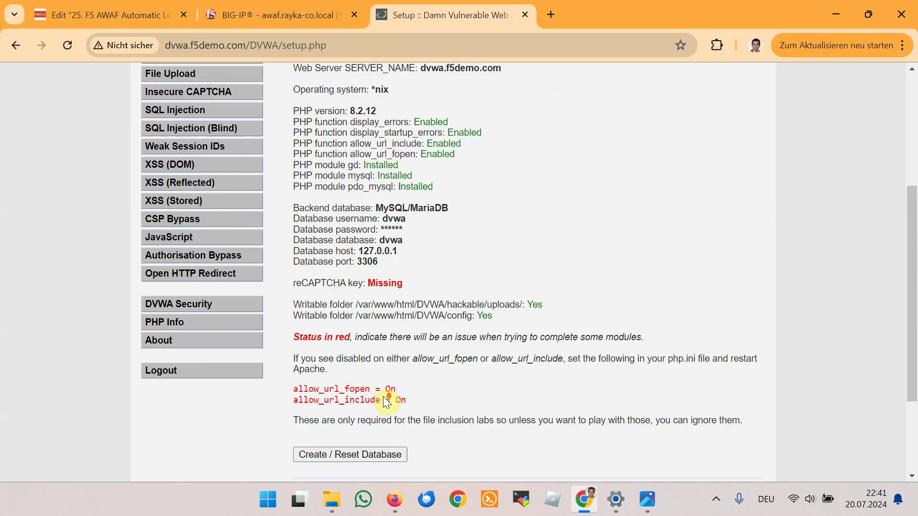
{"action": "left_click", "coordinate": [382, 385]}
{"action": "scroll", "coordinate": [574, 282], "scroll_direction": "down", "scroll_amount": 5}
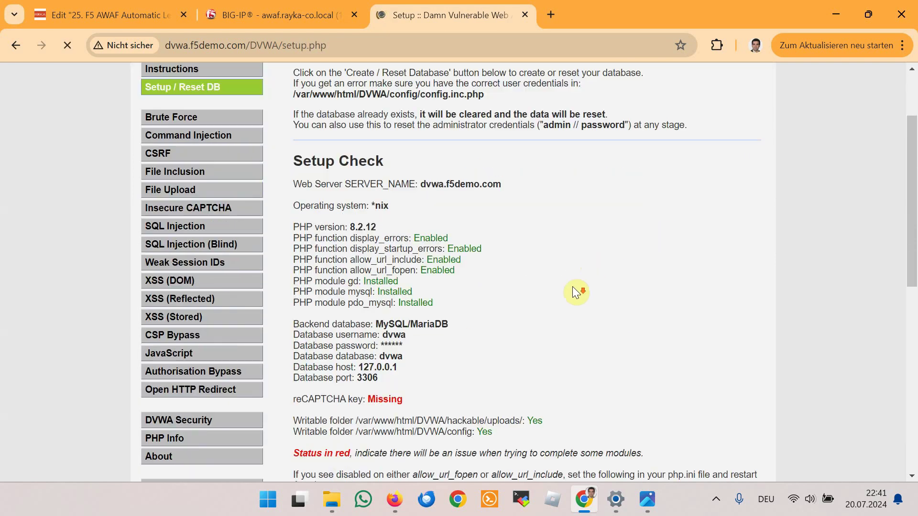
{"action": "scroll", "coordinate": [577, 295], "scroll_direction": "up", "scroll_amount": 1}
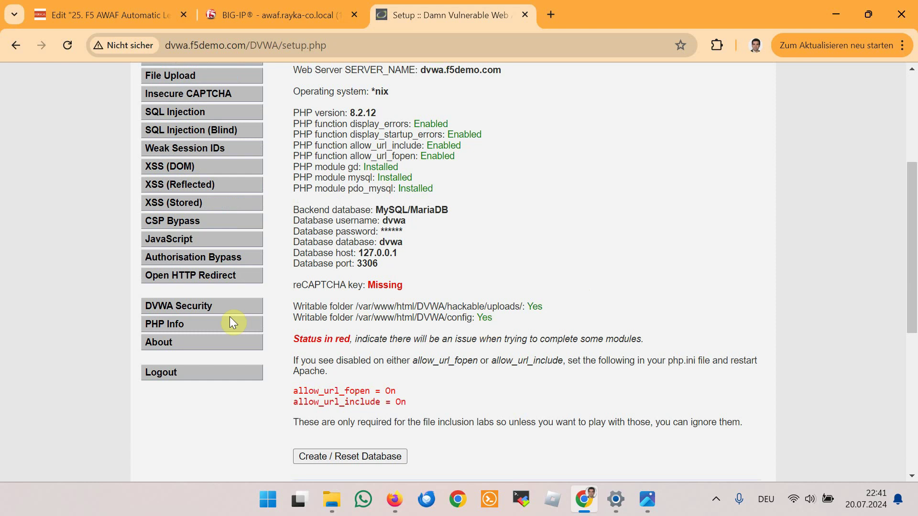
Open DVWA Security to confirm the security level is low.
{"action": "left_click", "coordinate": [218, 304]}
{"action": "scroll", "coordinate": [524, 300], "scroll_direction": "down", "scroll_amount": 3}
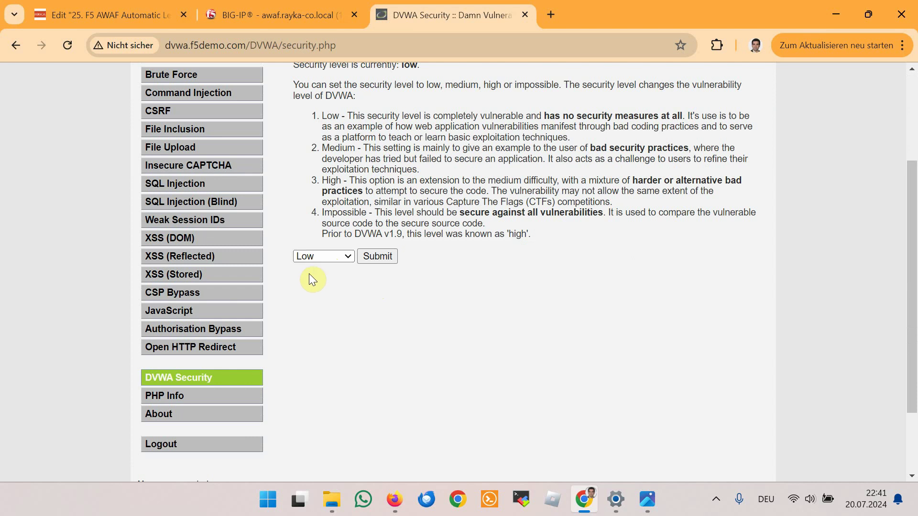
{"action": "scroll", "coordinate": [225, 283], "scroll_direction": "up", "scroll_amount": 3}
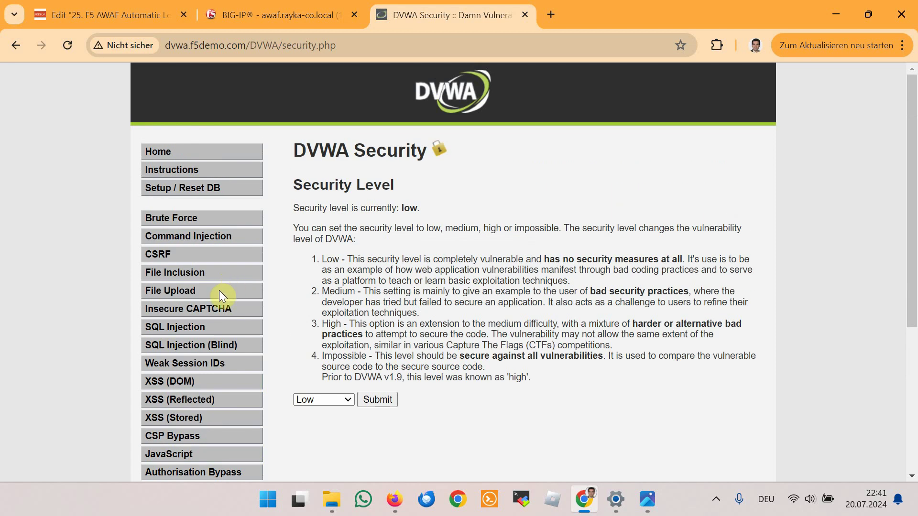
Submit User ID 11111 on the DVWA SQL Injection page.
{"action": "left_click", "coordinate": [192, 327]}
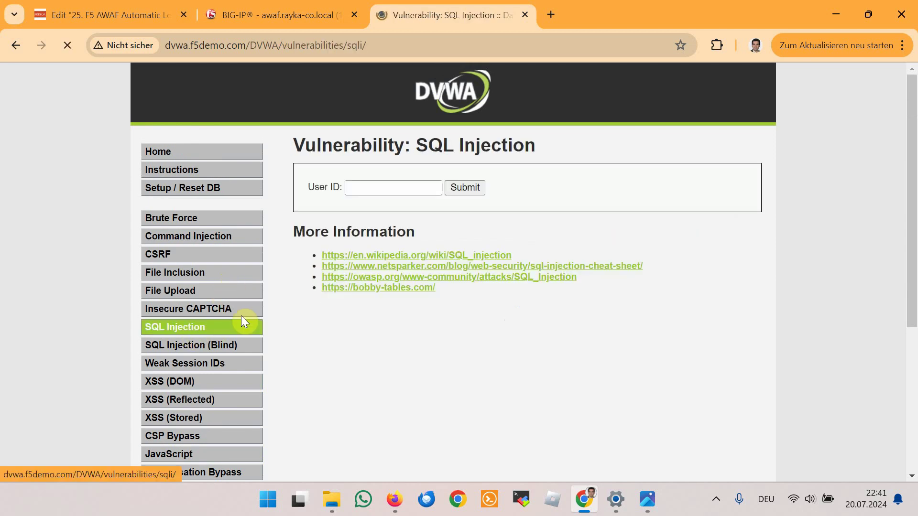
{"action": "left_click", "coordinate": [350, 181]}
{"action": "type", "text": "11111"}
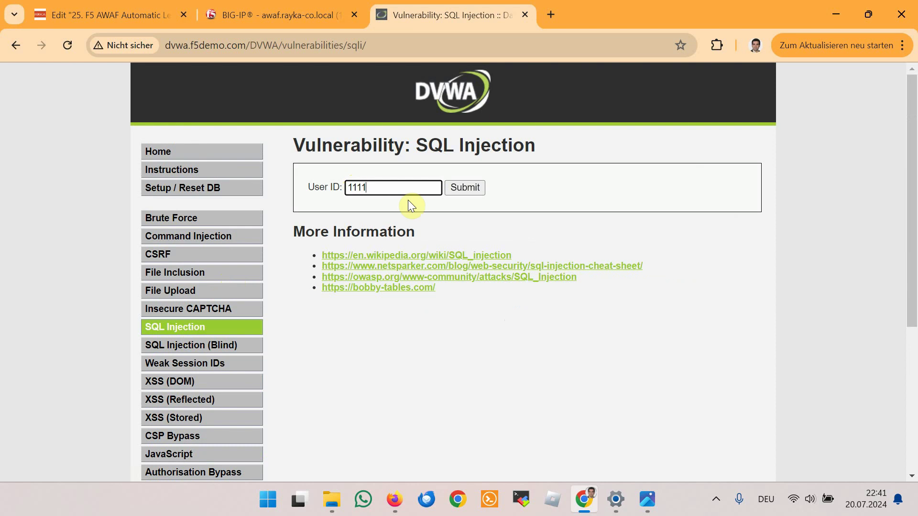
{"action": "left_click", "coordinate": [463, 188]}
{"action": "scroll", "coordinate": [250, 347], "scroll_direction": "down", "scroll_amount": 3}
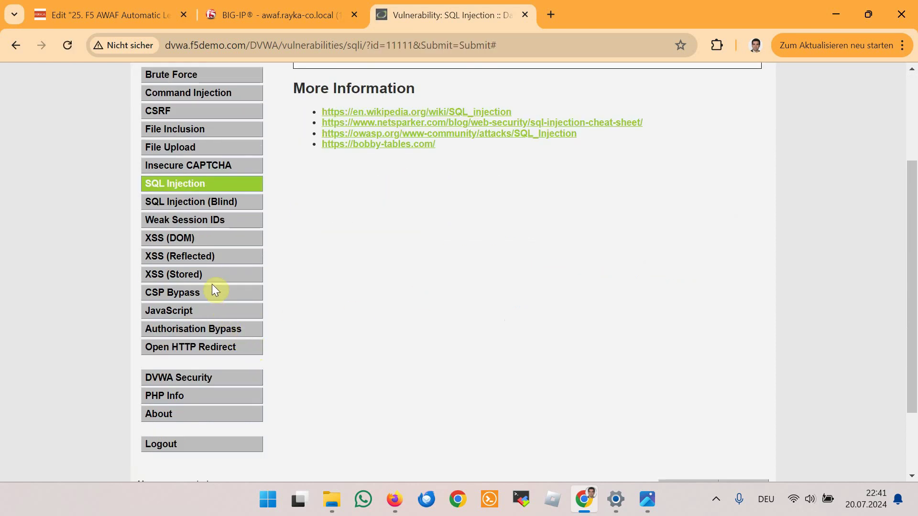
Submit a test name on the Reflected XSS page, then return to the BIG-IP tab.
{"action": "left_click", "coordinate": [199, 258]}
{"action": "left_click", "coordinate": [425, 183]}
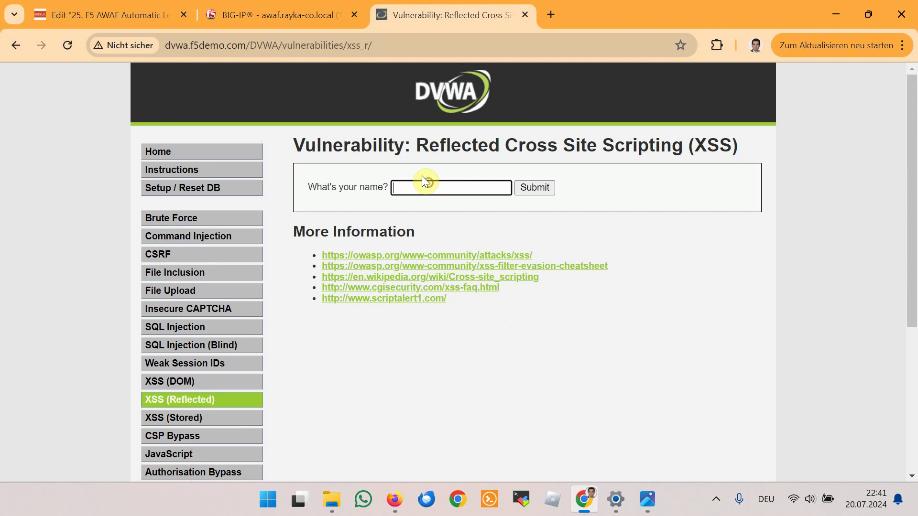
{"action": "type", "text": "majid"}
{"action": "key", "text": "Return"}
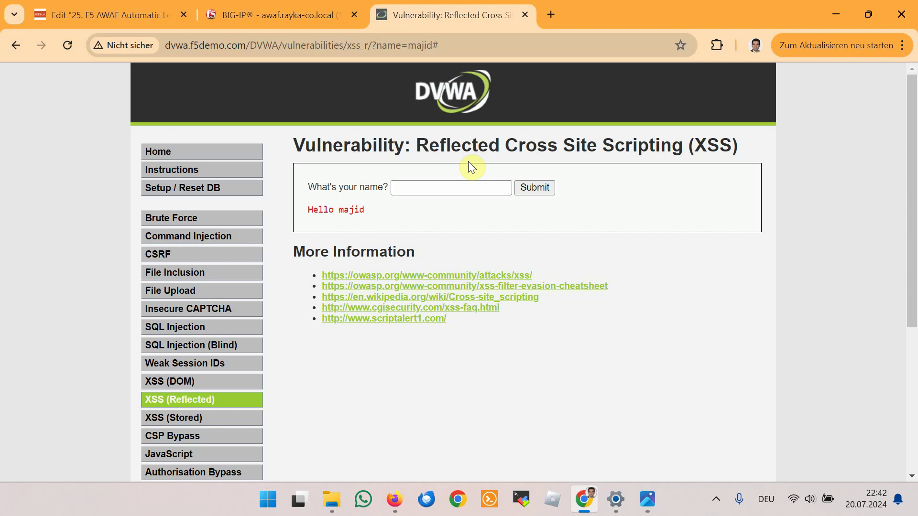
{"action": "key", "text": "ctrl+shift+Tab"}
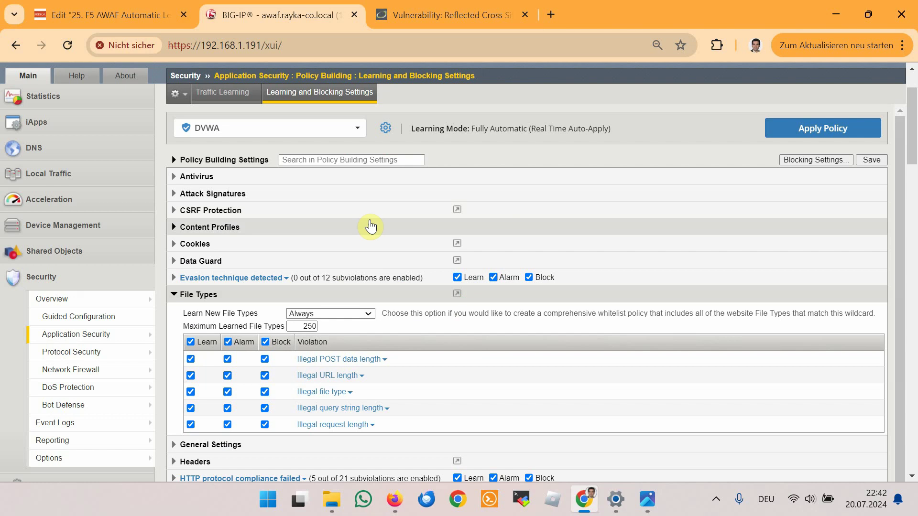
Review the DVWA policy's 33 learned Allowed HTTP URLs.
{"action": "mouse_move", "coordinate": [135, 344]}
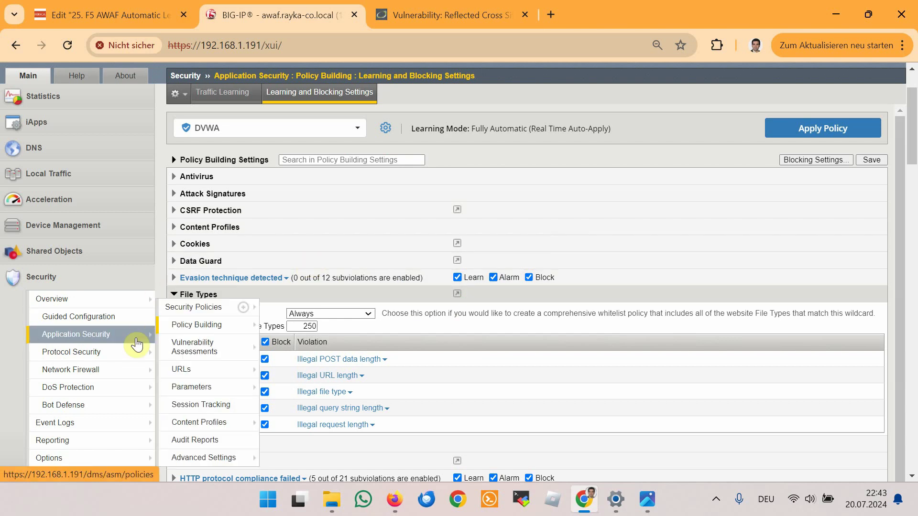
{"action": "mouse_move", "coordinate": [206, 376]}
{"action": "mouse_move", "coordinate": [294, 373]}
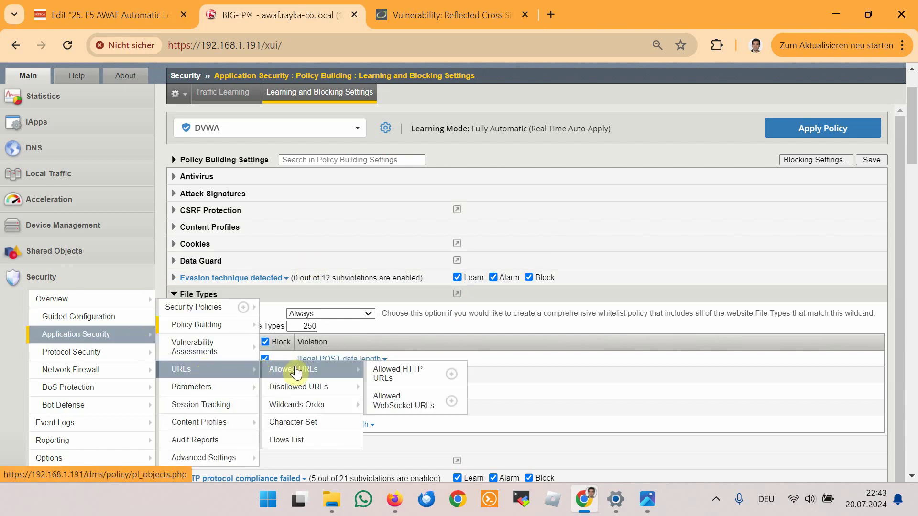
{"action": "left_click", "coordinate": [412, 376]}
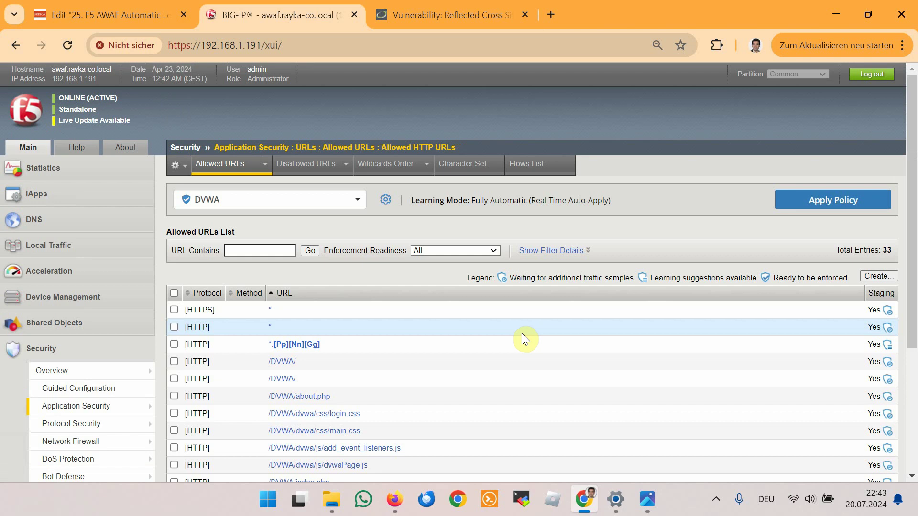
{"action": "scroll", "coordinate": [444, 397], "scroll_direction": "down", "scroll_amount": 3}
{"action": "scroll", "coordinate": [435, 364], "scroll_direction": "up", "scroll_amount": 1}
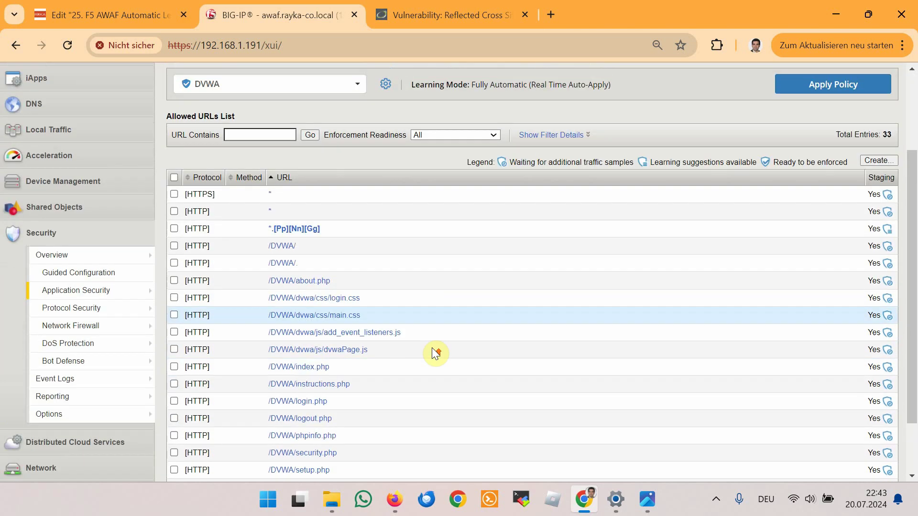
{"action": "scroll", "coordinate": [434, 296], "scroll_direction": "down", "scroll_amount": 1}
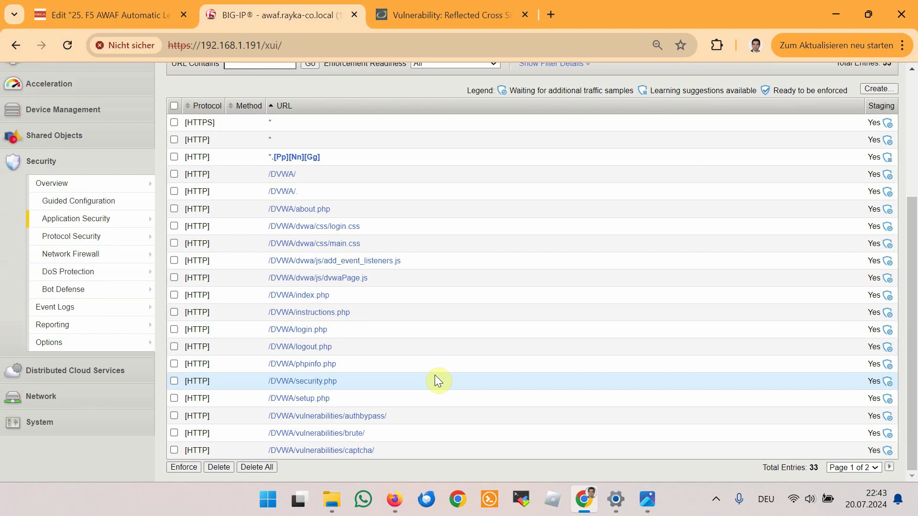
Show the DVWA Parameters List with its 6 staged parameters.
{"action": "mouse_move", "coordinate": [115, 218]}
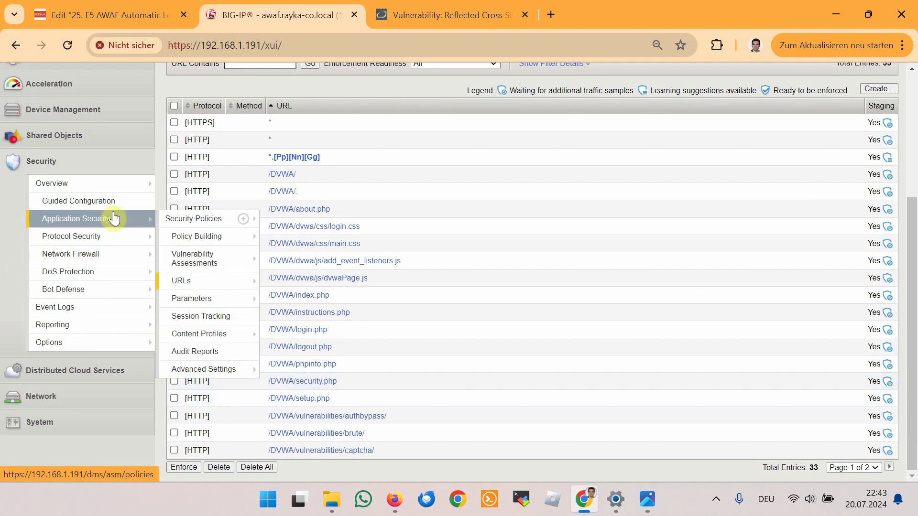
{"action": "mouse_move", "coordinate": [211, 263]}
{"action": "mouse_move", "coordinate": [217, 300]}
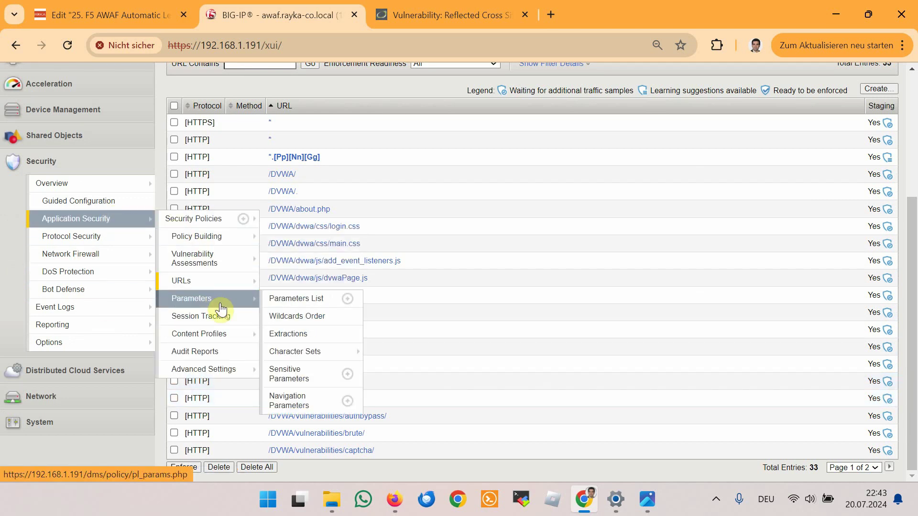
{"action": "left_click", "coordinate": [289, 300]}
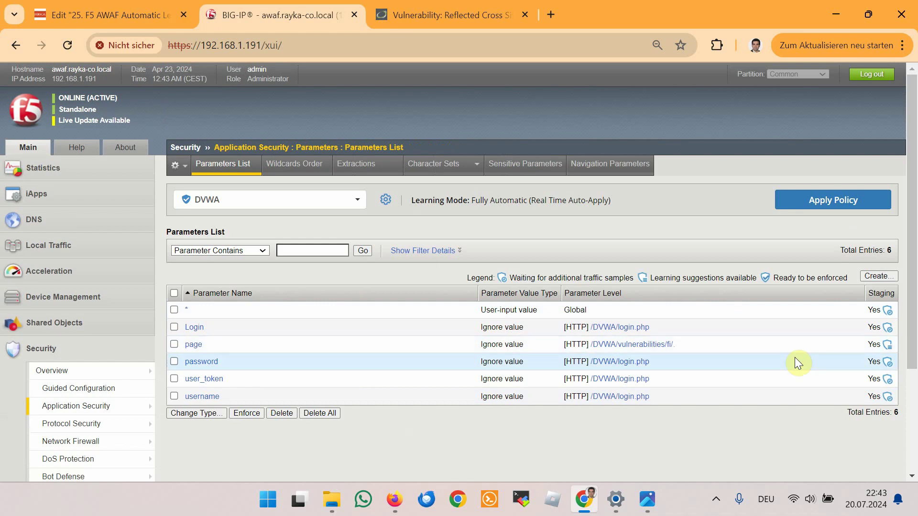
Open the DVWA policy's File Types list under HTTP Message Protection: css, js, no_ext, php, png, wildcard.
{"action": "mouse_move", "coordinate": [115, 406]}
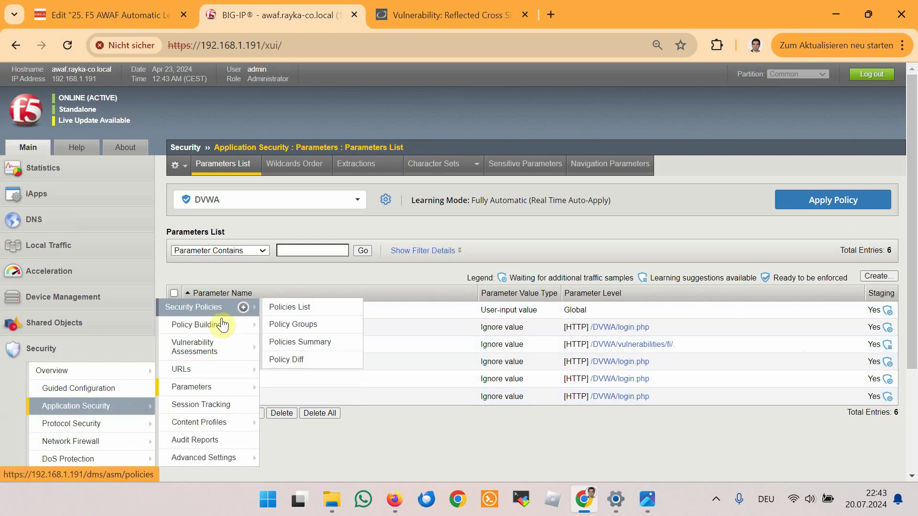
{"action": "left_click", "coordinate": [292, 308]}
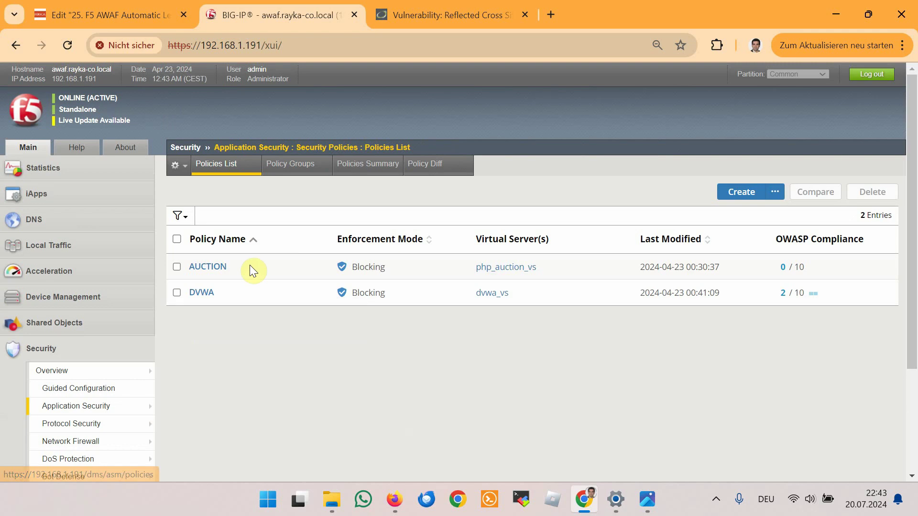
{"action": "left_click", "coordinate": [201, 294]}
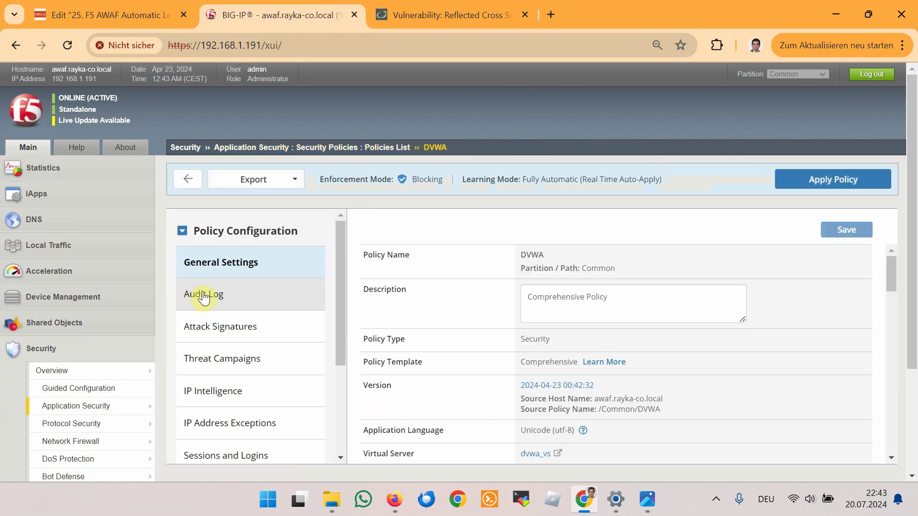
{"action": "scroll", "coordinate": [206, 299], "scroll_direction": "down", "scroll_amount": 3}
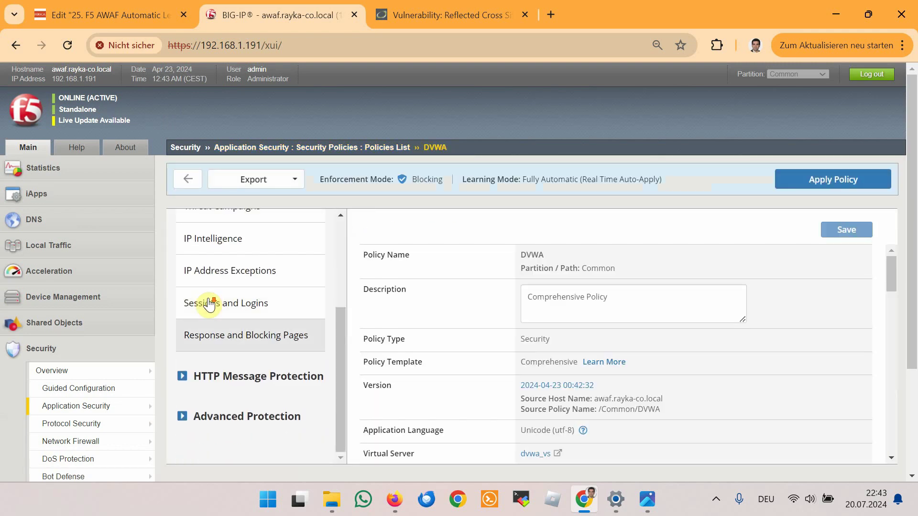
{"action": "left_click", "coordinate": [184, 376]}
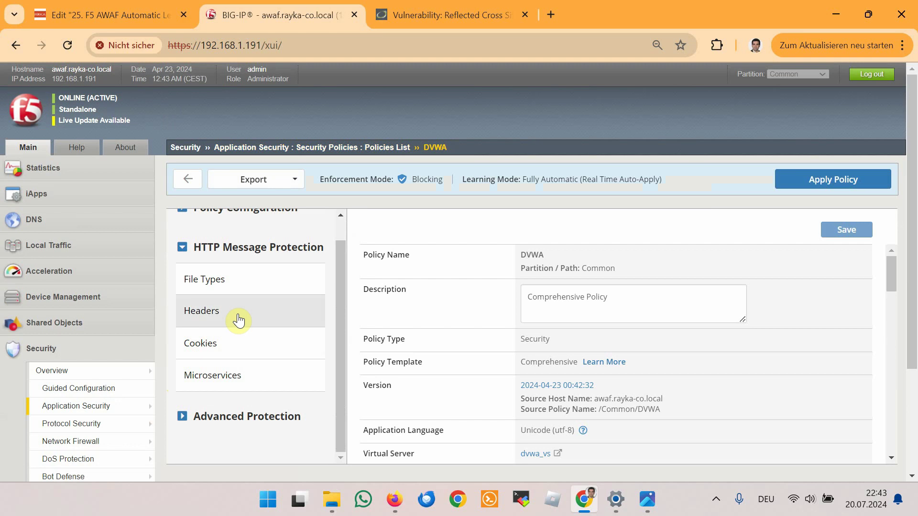
{"action": "left_click", "coordinate": [249, 287]}
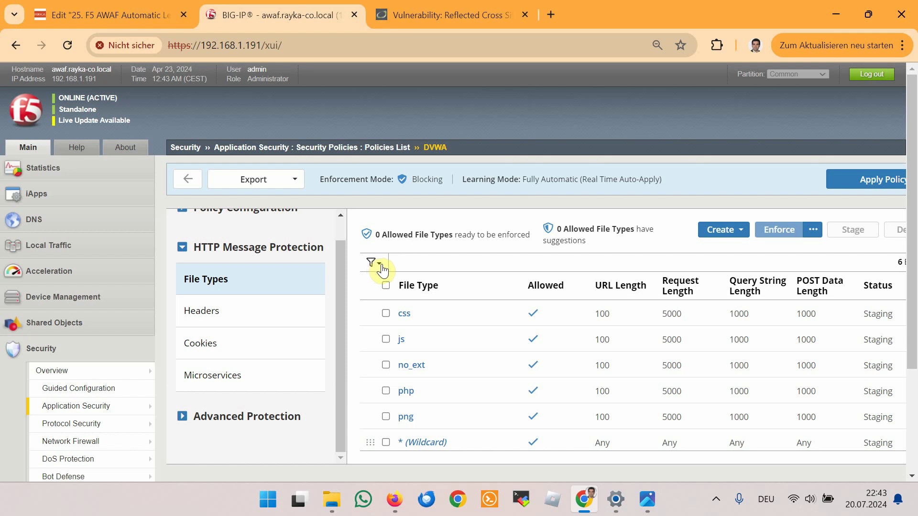
Filter the DVWA File Types list to enforcement type Allowed, leaving six staging entries.
{"action": "left_click", "coordinate": [375, 263]}
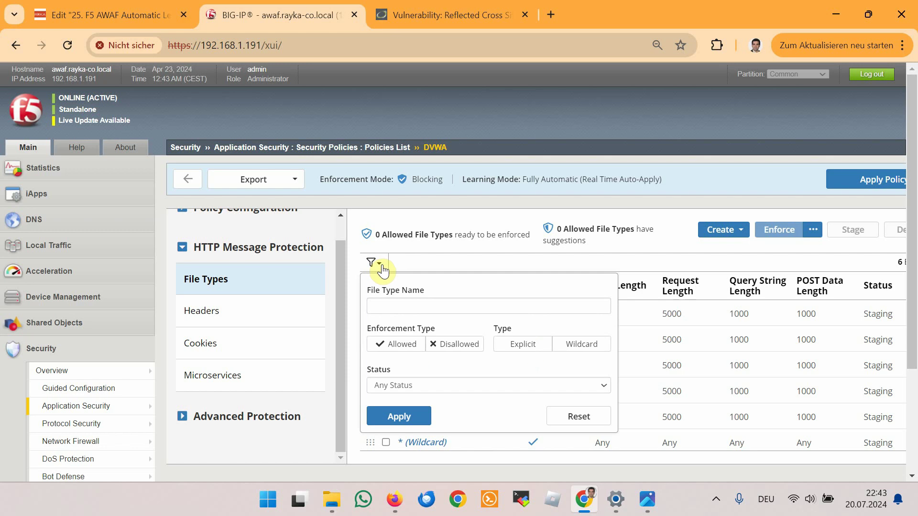
{"action": "left_click", "coordinate": [408, 355]}
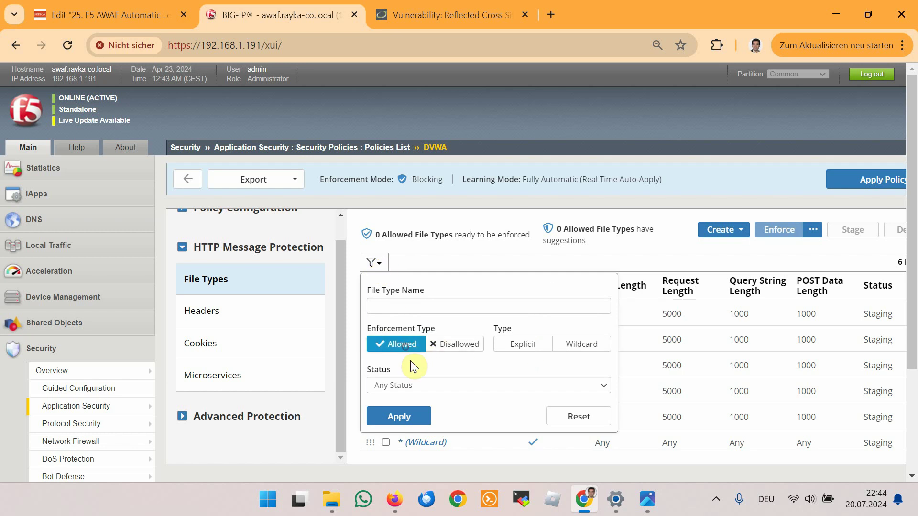
{"action": "left_click", "coordinate": [416, 414]}
{"action": "scroll", "coordinate": [593, 394], "scroll_direction": "down", "scroll_amount": 1}
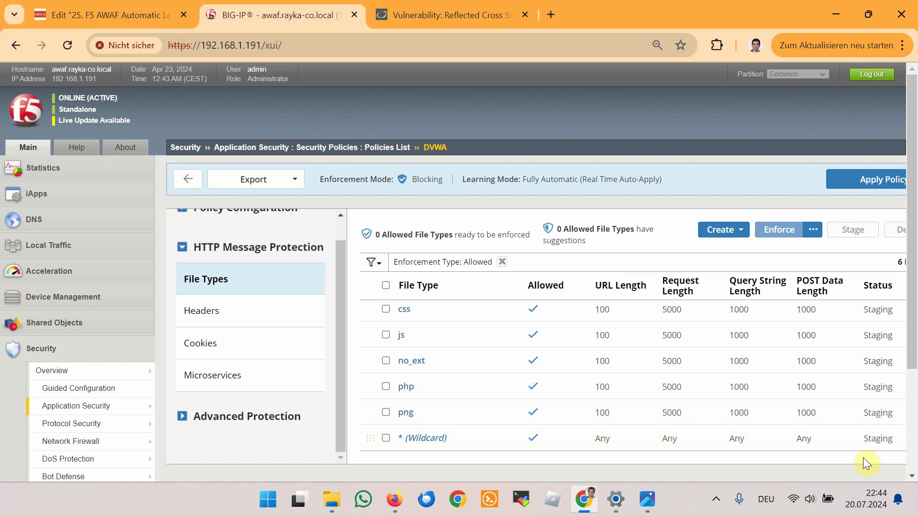
{"action": "scroll", "coordinate": [243, 230], "scroll_direction": "up", "scroll_amount": 1}
Open DVWA General Settings and review Server Technologies: JavaScript, PHP, Apache/NCSA HTTP Server, Unix/Linux.
{"action": "left_click", "coordinate": [180, 231]}
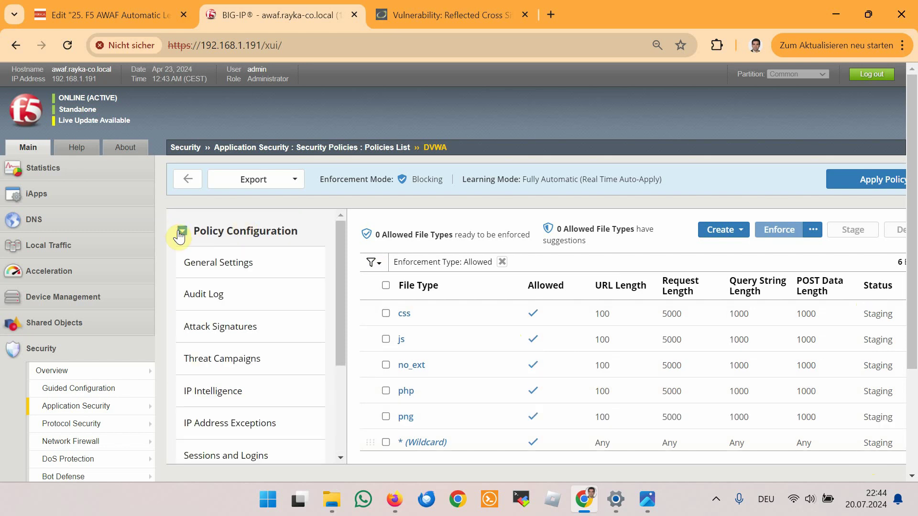
{"action": "left_click", "coordinate": [283, 262]}
{"action": "scroll", "coordinate": [681, 348], "scroll_direction": "down", "scroll_amount": 7}
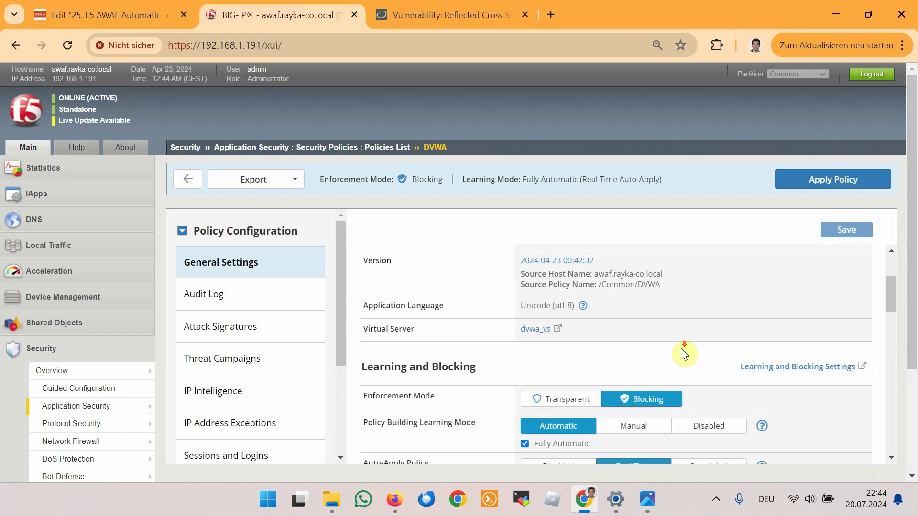
{"action": "scroll", "coordinate": [681, 348], "scroll_direction": "down", "scroll_amount": 7}
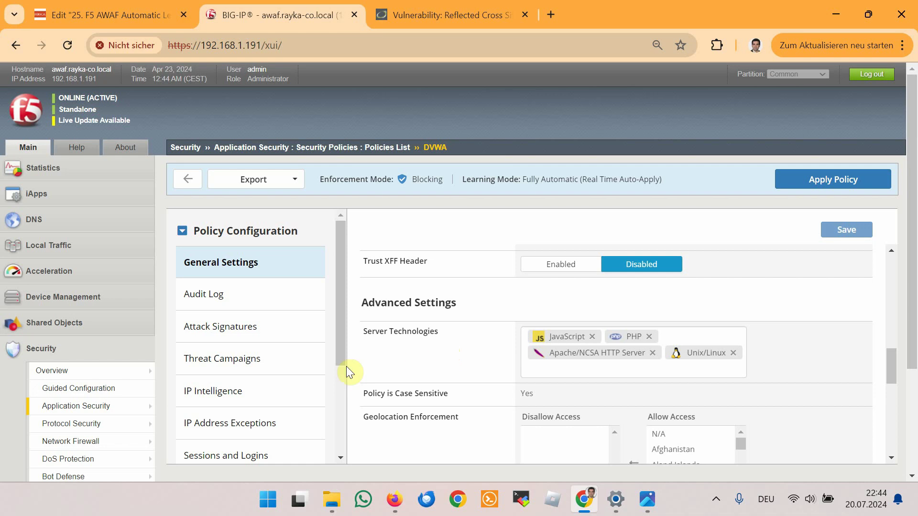
{"action": "scroll", "coordinate": [374, 385], "scroll_direction": "down", "scroll_amount": 2}
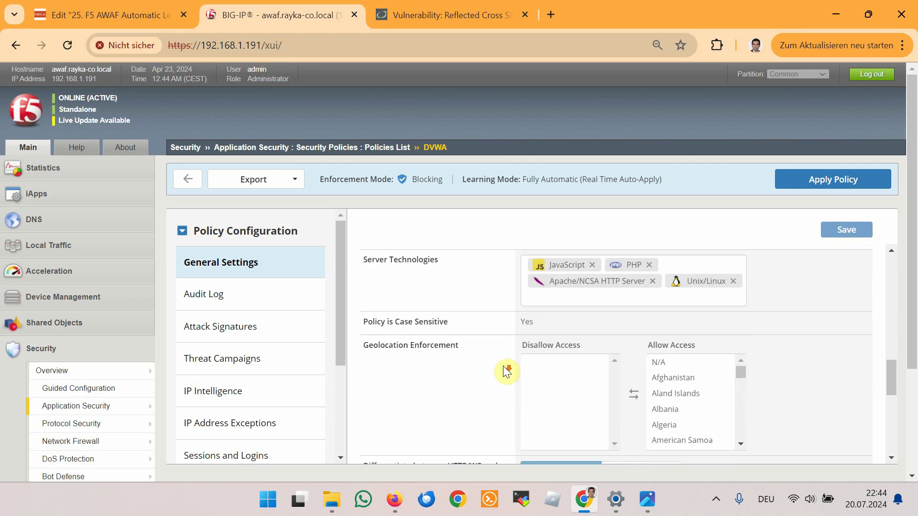
Open the DVWA audit log and set its filter's Event Type to Add.
{"action": "left_click", "coordinate": [230, 298]}
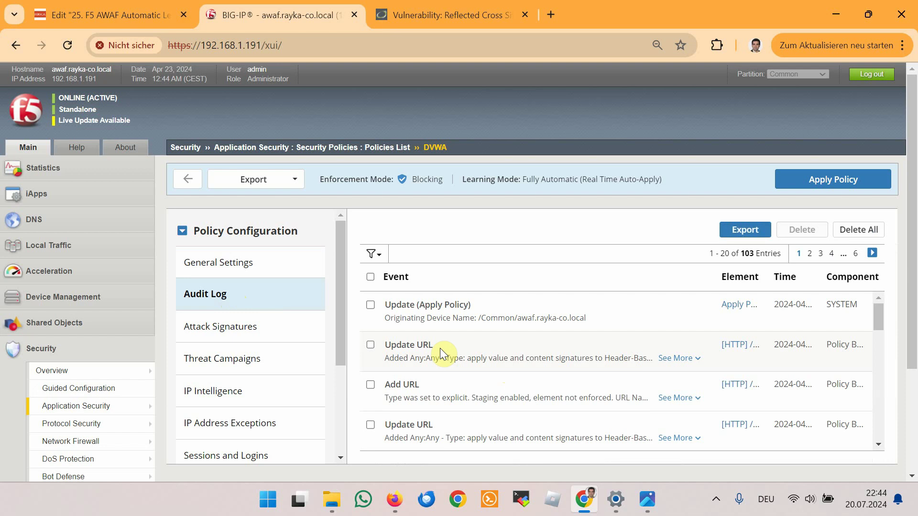
{"action": "left_click", "coordinate": [373, 256]}
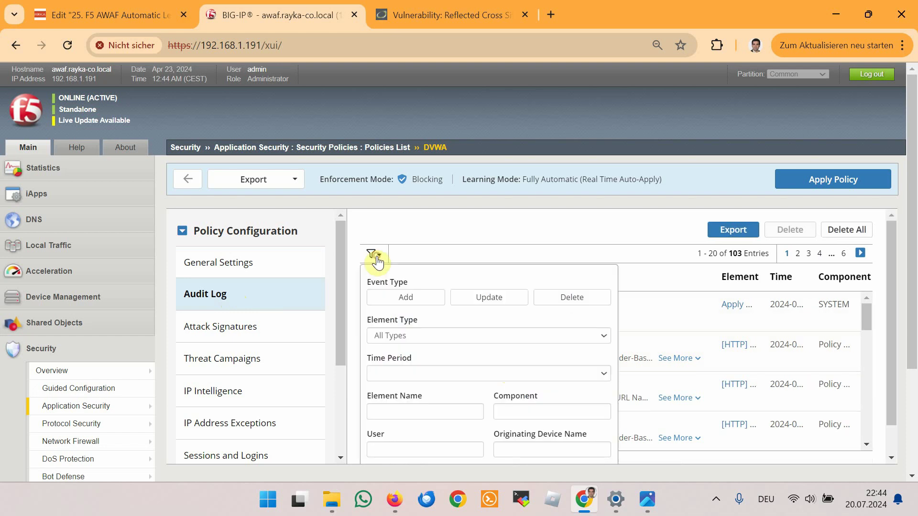
{"action": "scroll", "coordinate": [502, 334], "scroll_direction": "down", "scroll_amount": 1}
{"action": "left_click", "coordinate": [426, 300]}
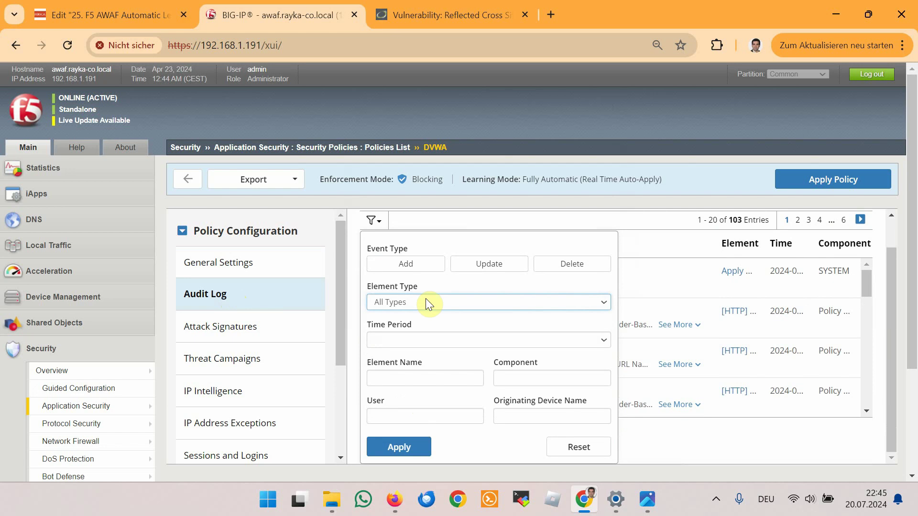
{"action": "scroll", "coordinate": [434, 321], "scroll_direction": "up", "scroll_amount": 1}
{"action": "left_click", "coordinate": [424, 299]}
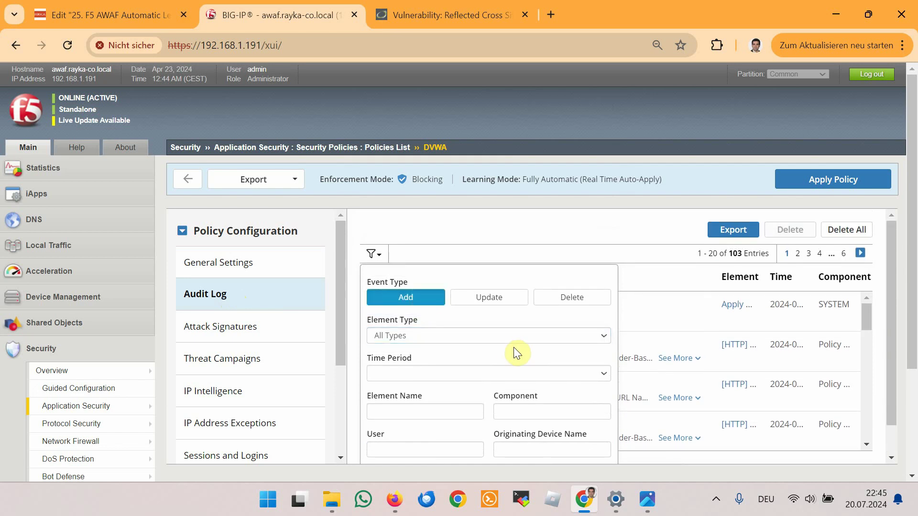
Limit the audit log to Element Type File Type, showing 5 added types: js, css, png, php.
{"action": "left_click", "coordinate": [458, 335]}
{"action": "key", "text": "f"}
{"action": "scroll", "coordinate": [447, 323], "scroll_direction": "down", "scroll_amount": 1}
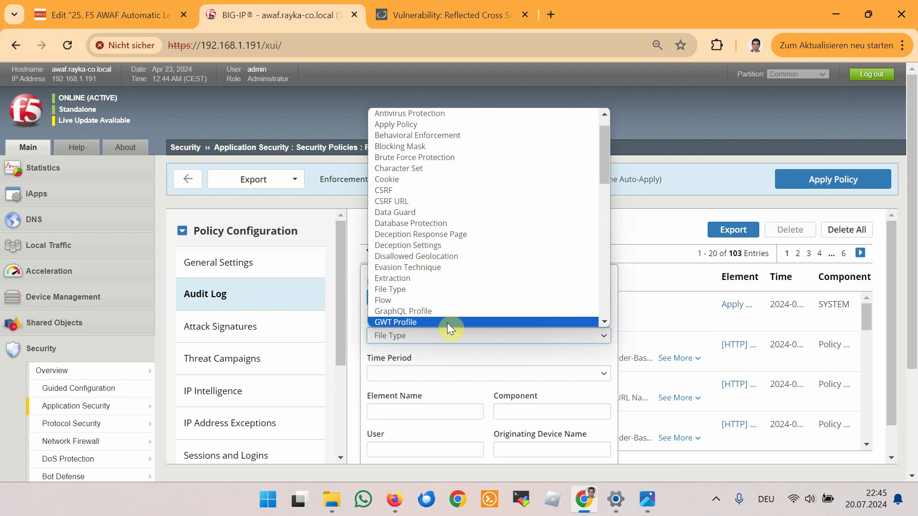
{"action": "left_click", "coordinate": [438, 292]}
{"action": "scroll", "coordinate": [546, 362], "scroll_direction": "down", "scroll_amount": 1}
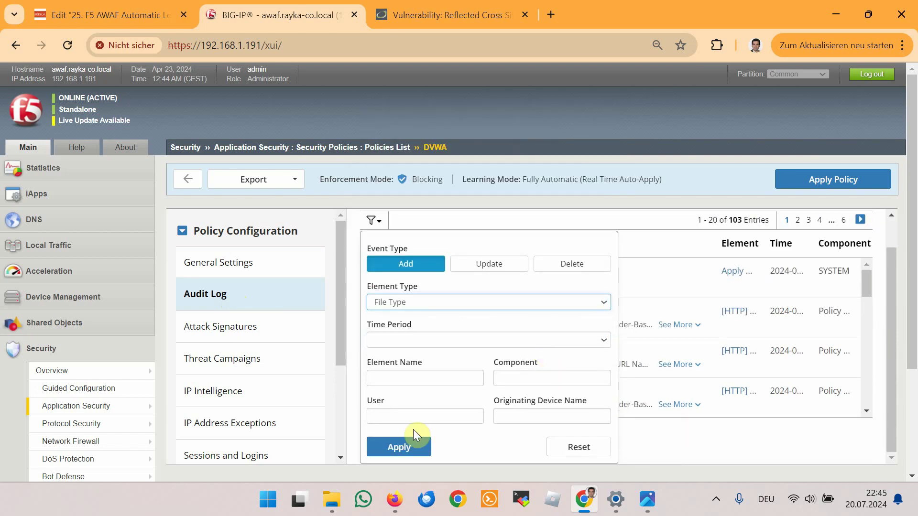
{"action": "left_click", "coordinate": [403, 444]}
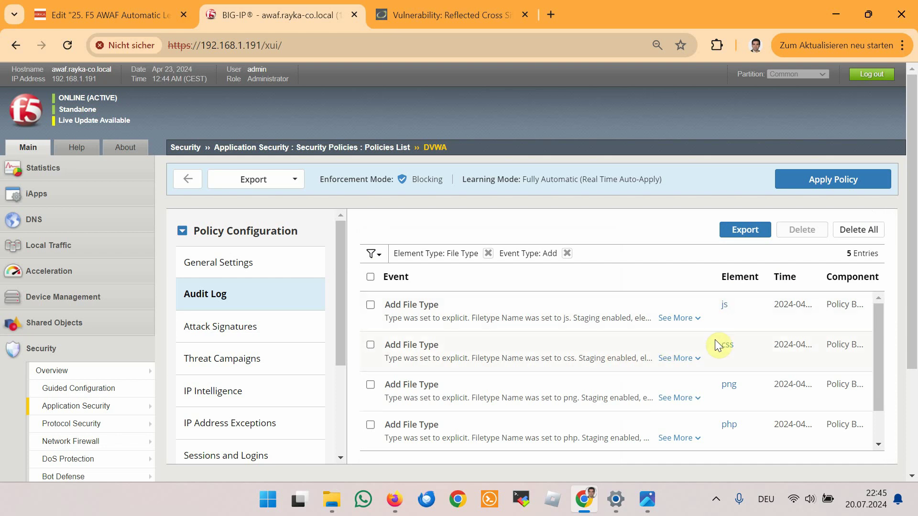
{"action": "scroll", "coordinate": [736, 330], "scroll_direction": "down", "scroll_amount": 1}
{"action": "scroll", "coordinate": [744, 378], "scroll_direction": "up", "scroll_amount": 1}
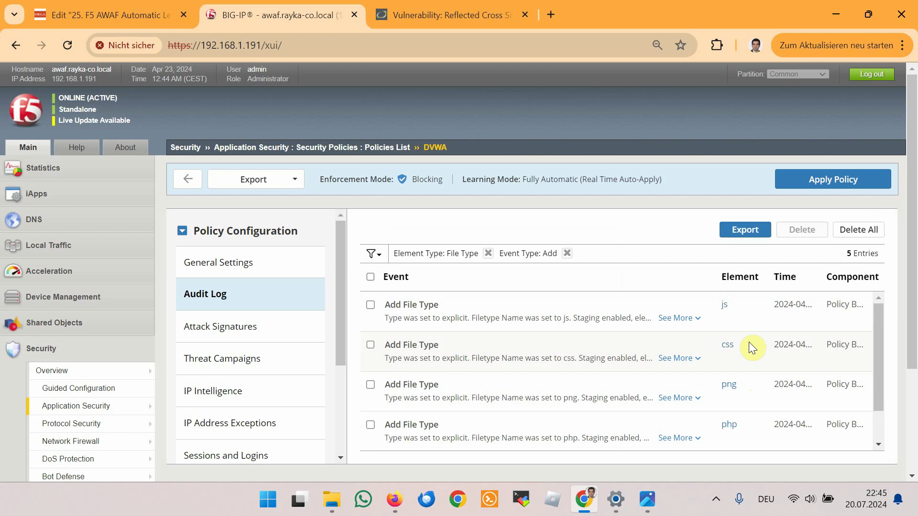
{"action": "mouse_move", "coordinate": [128, 406]}
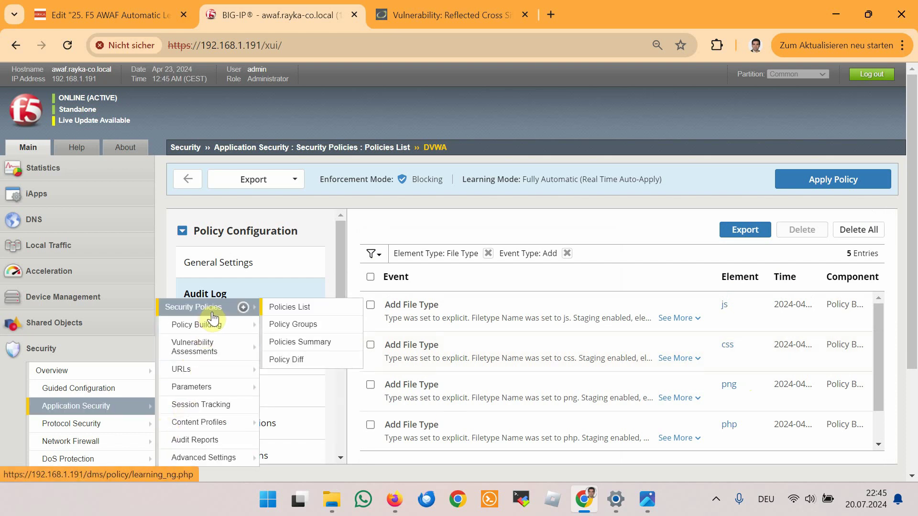
Filter DVWA Traffic Learning suggestions to status Accepted and Staged, showing 43 entries like Add File Type.
{"action": "mouse_move", "coordinate": [214, 353]}
{"action": "mouse_move", "coordinate": [225, 324]}
{"action": "left_click", "coordinate": [298, 325]}
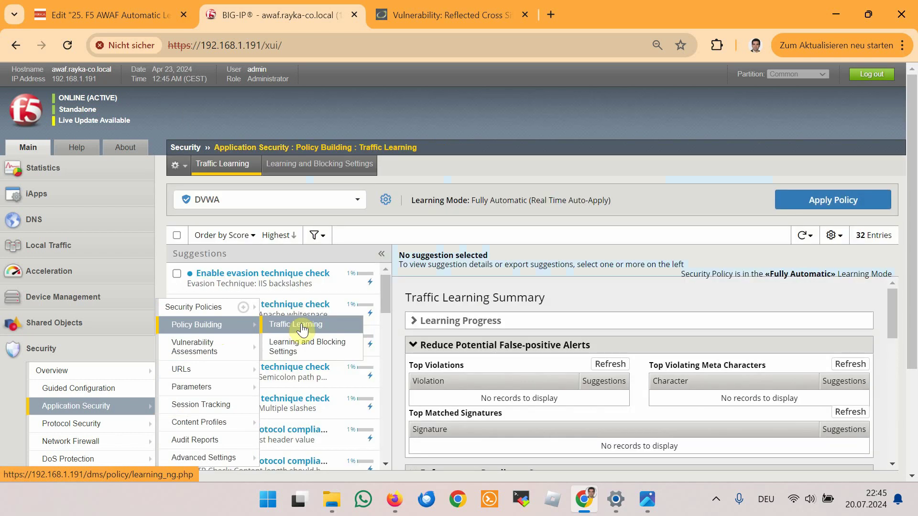
{"action": "left_click", "coordinate": [316, 238]}
{"action": "scroll", "coordinate": [404, 311], "scroll_direction": "down", "scroll_amount": 1}
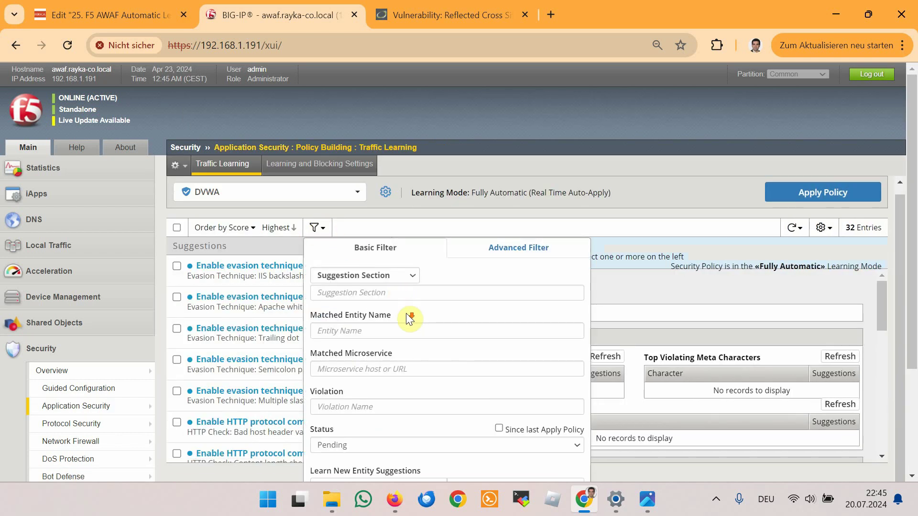
{"action": "left_click", "coordinate": [357, 439]}
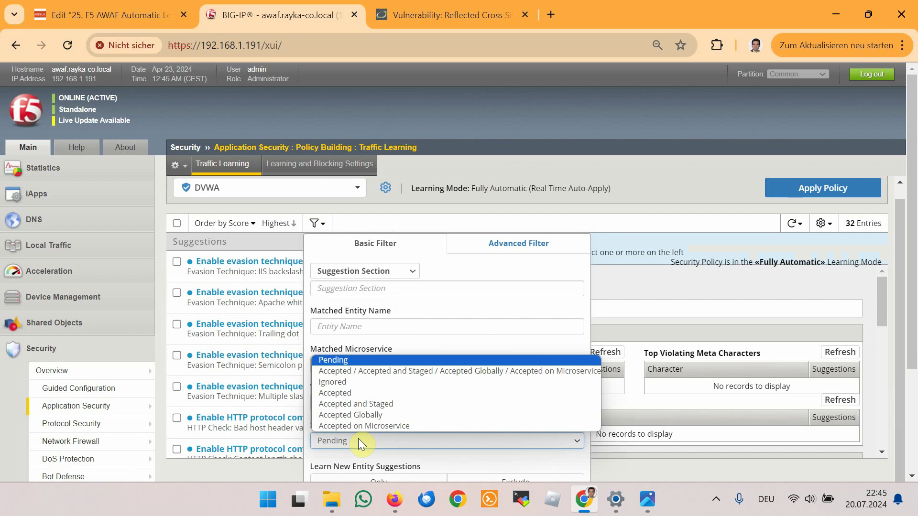
{"action": "left_click", "coordinate": [382, 406]}
{"action": "scroll", "coordinate": [516, 395], "scroll_direction": "down", "scroll_amount": 3}
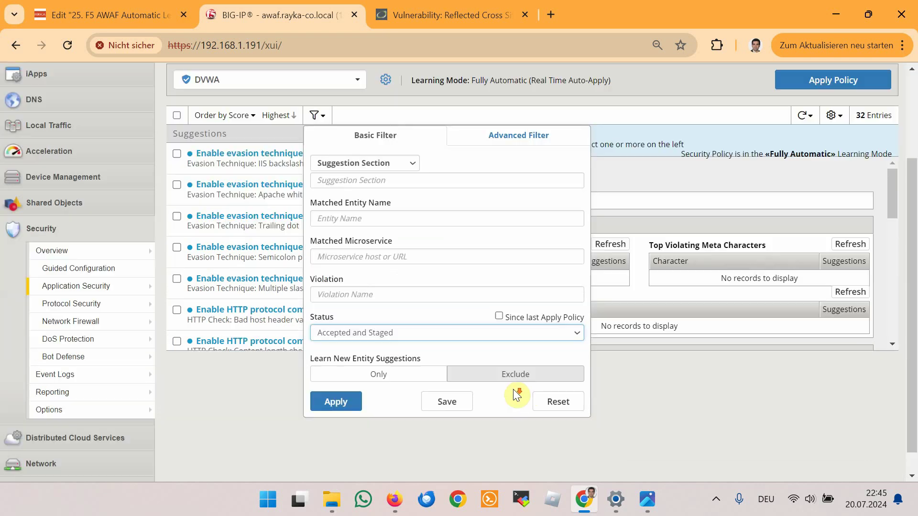
{"action": "left_click", "coordinate": [347, 383]}
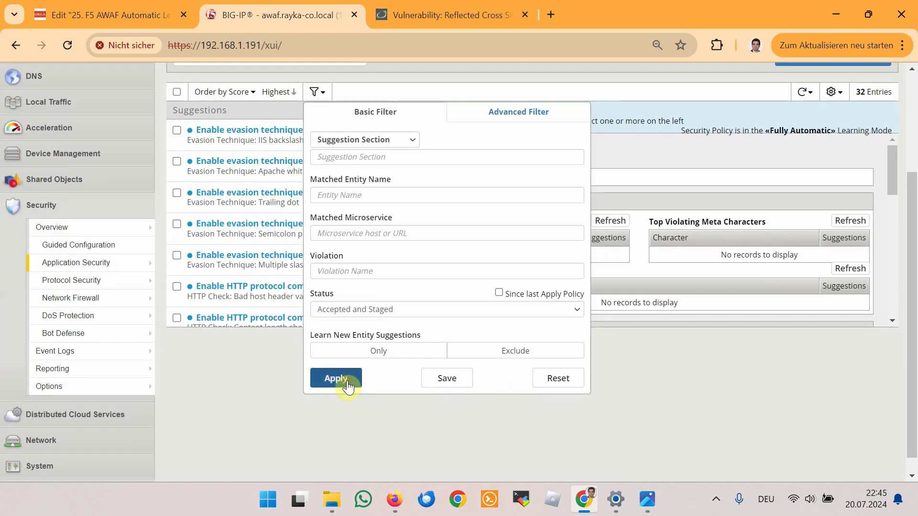
{"action": "scroll", "coordinate": [675, 286], "scroll_direction": "up", "scroll_amount": 3}
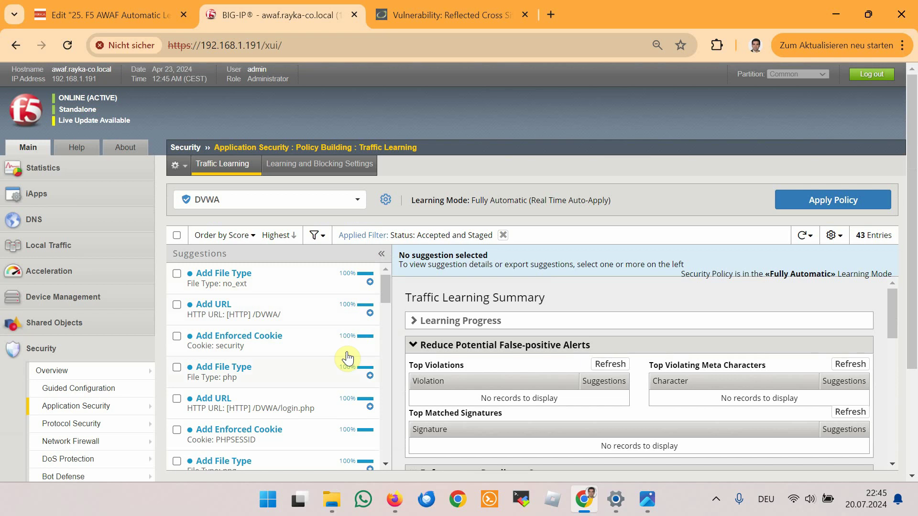
{"action": "scroll", "coordinate": [342, 412], "scroll_direction": "down", "scroll_amount": 3}
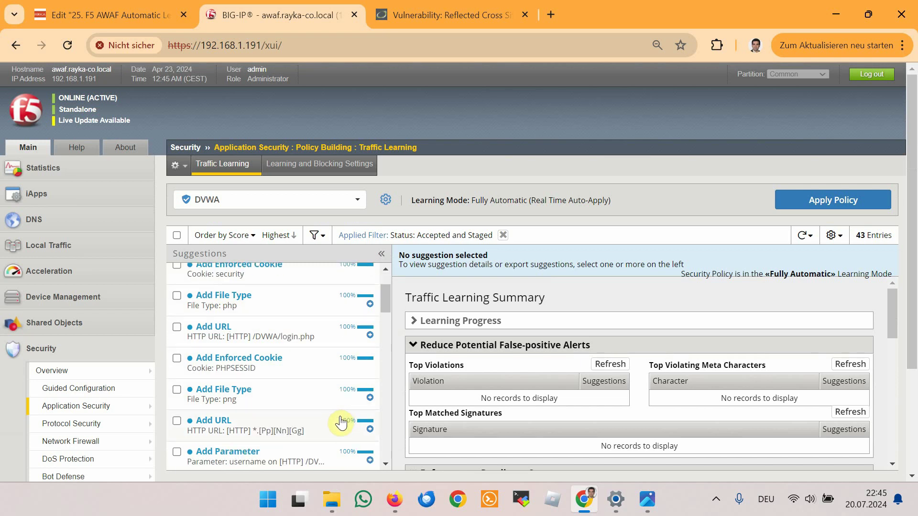
{"action": "scroll", "coordinate": [341, 422], "scroll_direction": "up", "scroll_amount": 3}
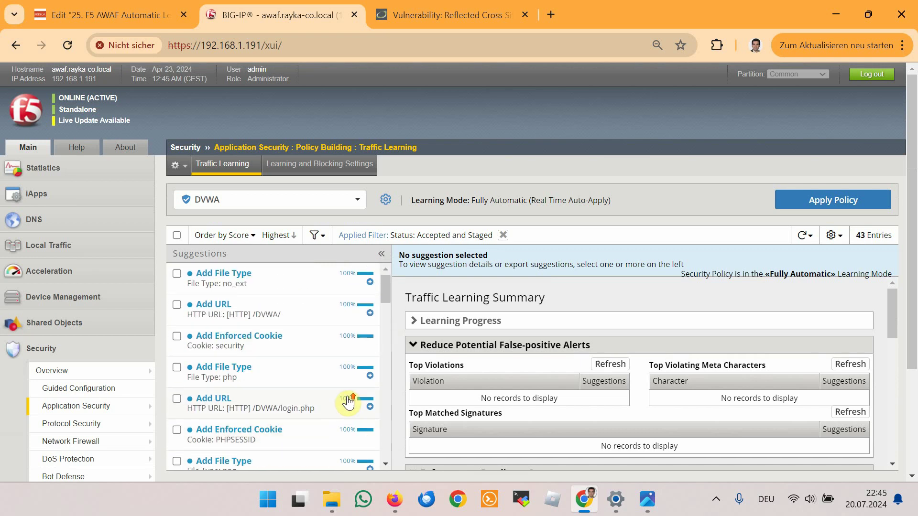